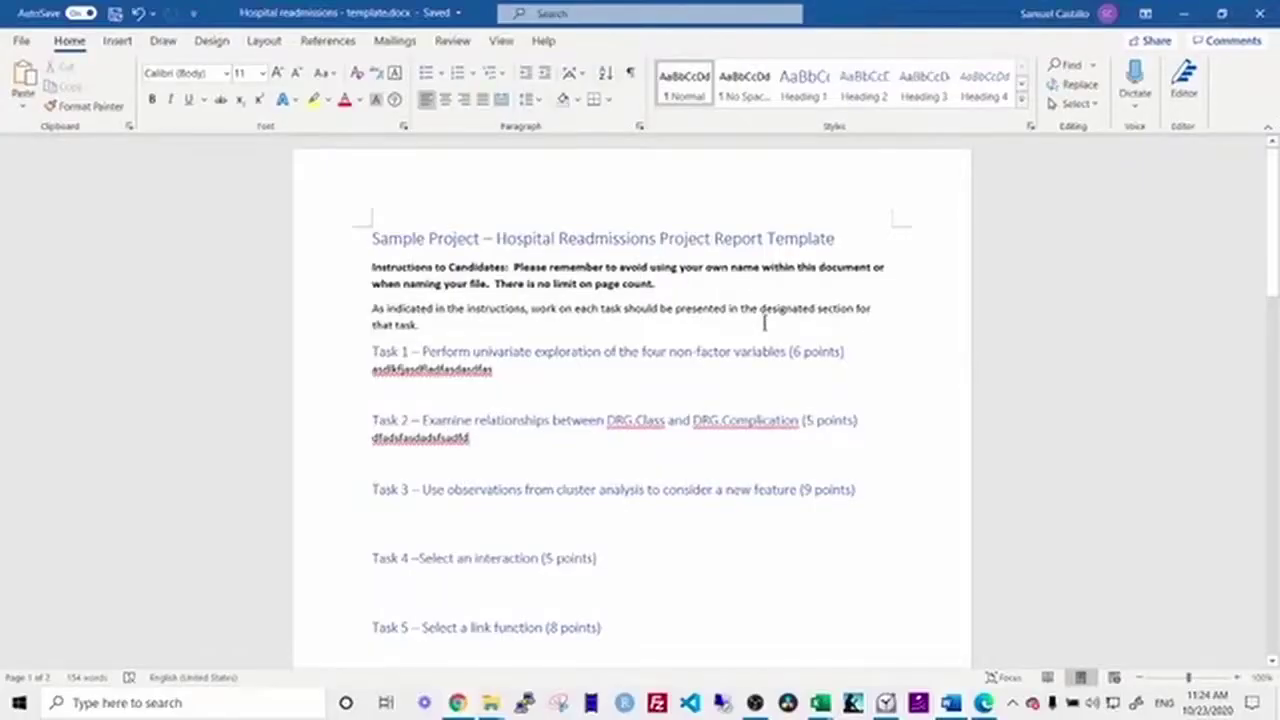
- Switch to Alarms & Clock and check the two running timers
key("alt+Tab")
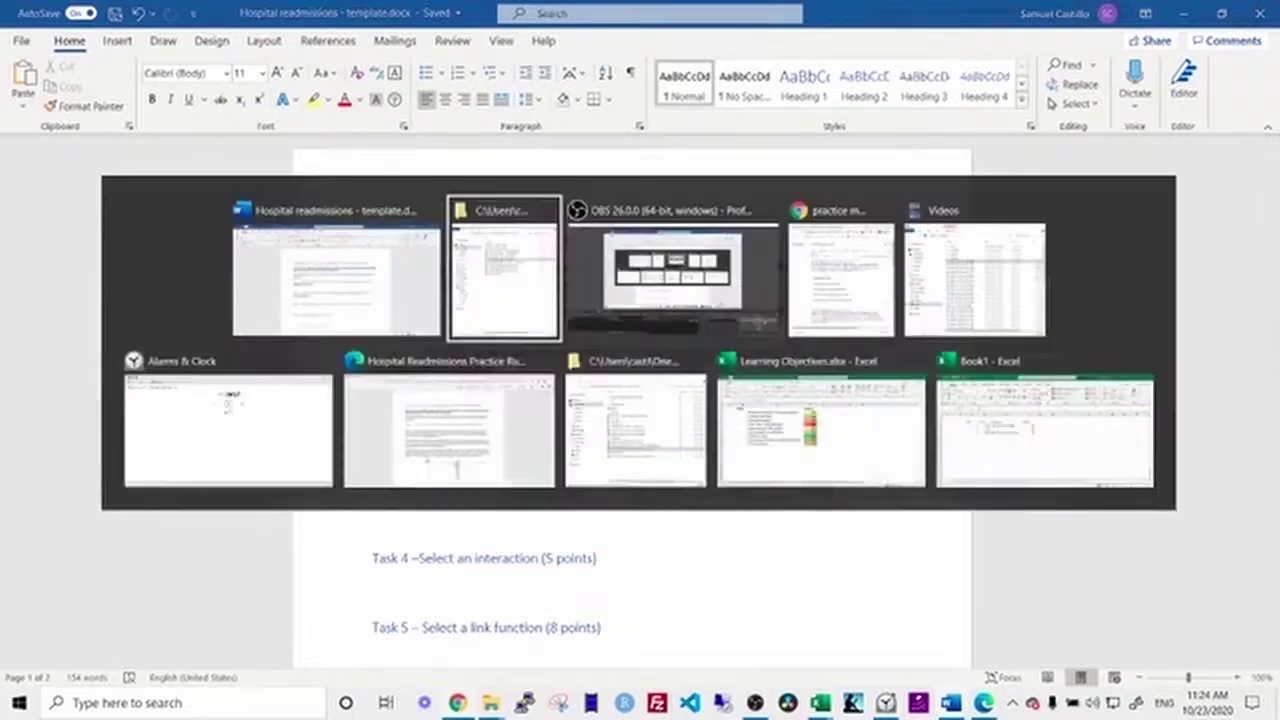
key("Tab")
key("Tab")
key("Tab")
key("Tab")
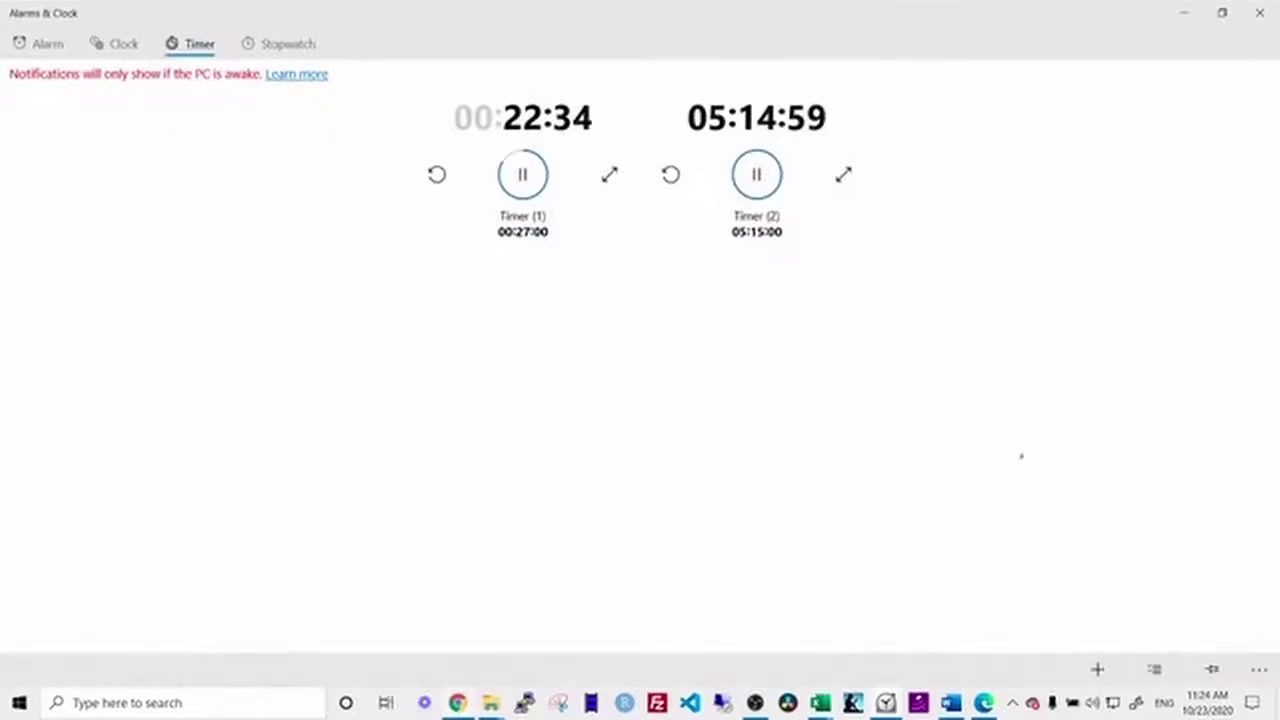
- Switch back to the Hospital readmissions - template document in Word
key("alt+Tab")
key("alt+Tab")
key("alt+Tab")
key("alt+Tab")
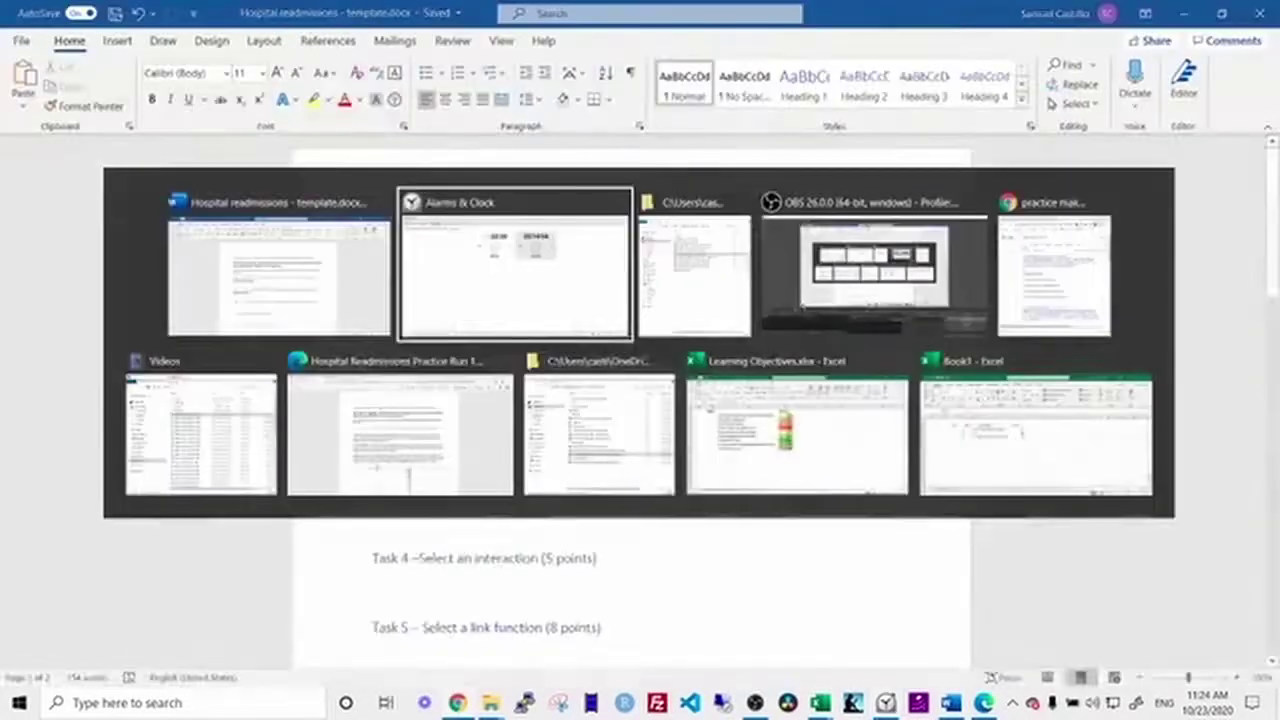
key("alt+Tab")
key("alt+Tab")
key("alt+Tab")
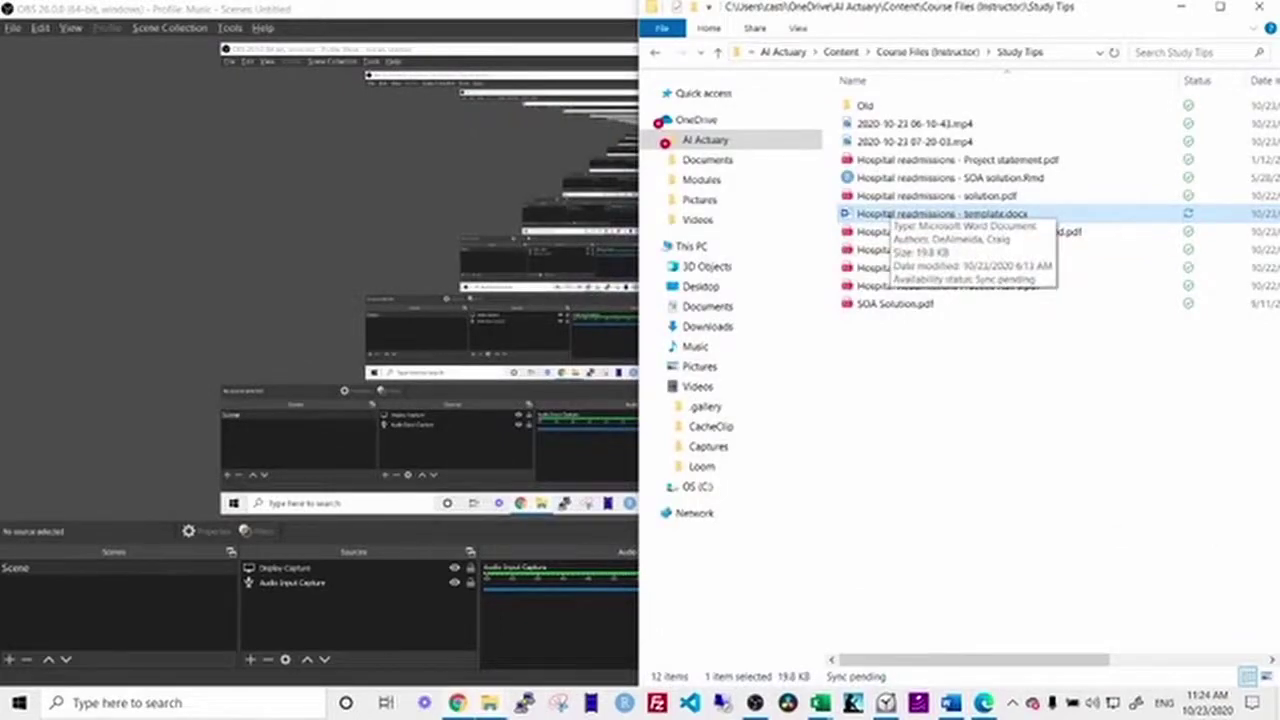
key("alt+Tab")
key("alt+Tab")
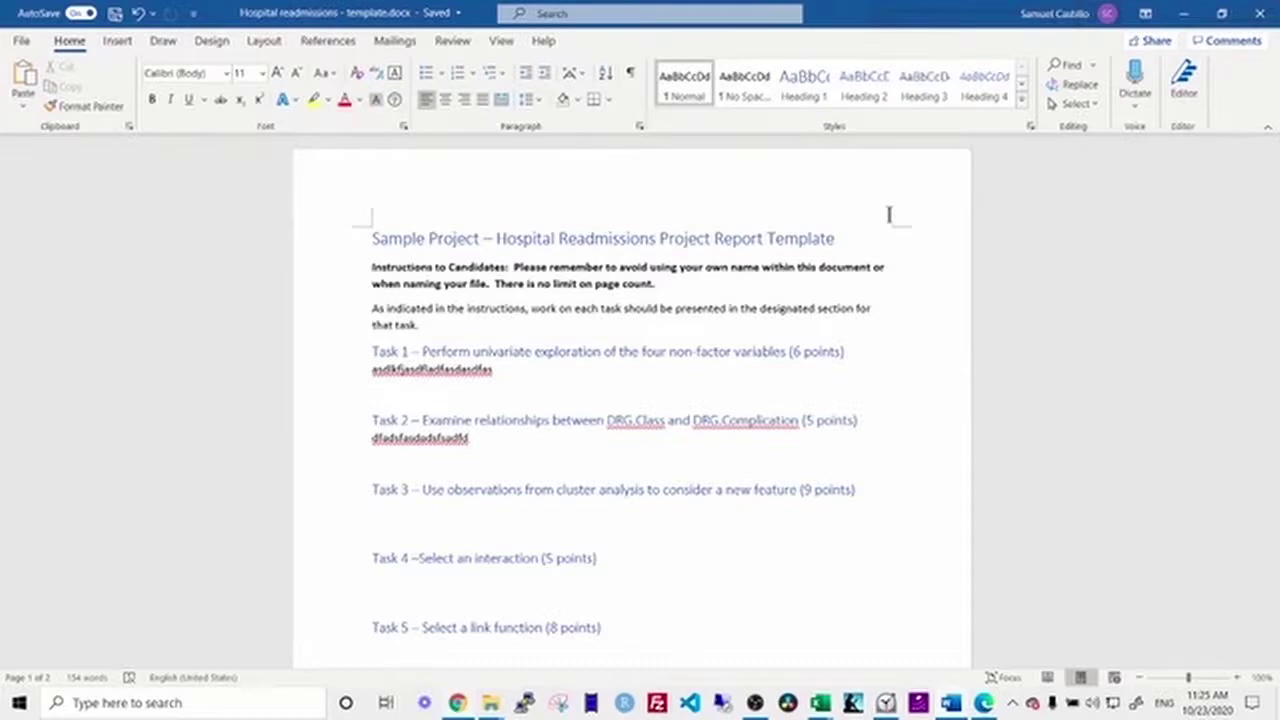
- Replace the placeholder answer under Task 1 with "kjasldkfjdsa" and the one under Task 2 with "adlkfjdfslafd"
scroll(777, 343, "down", 5)
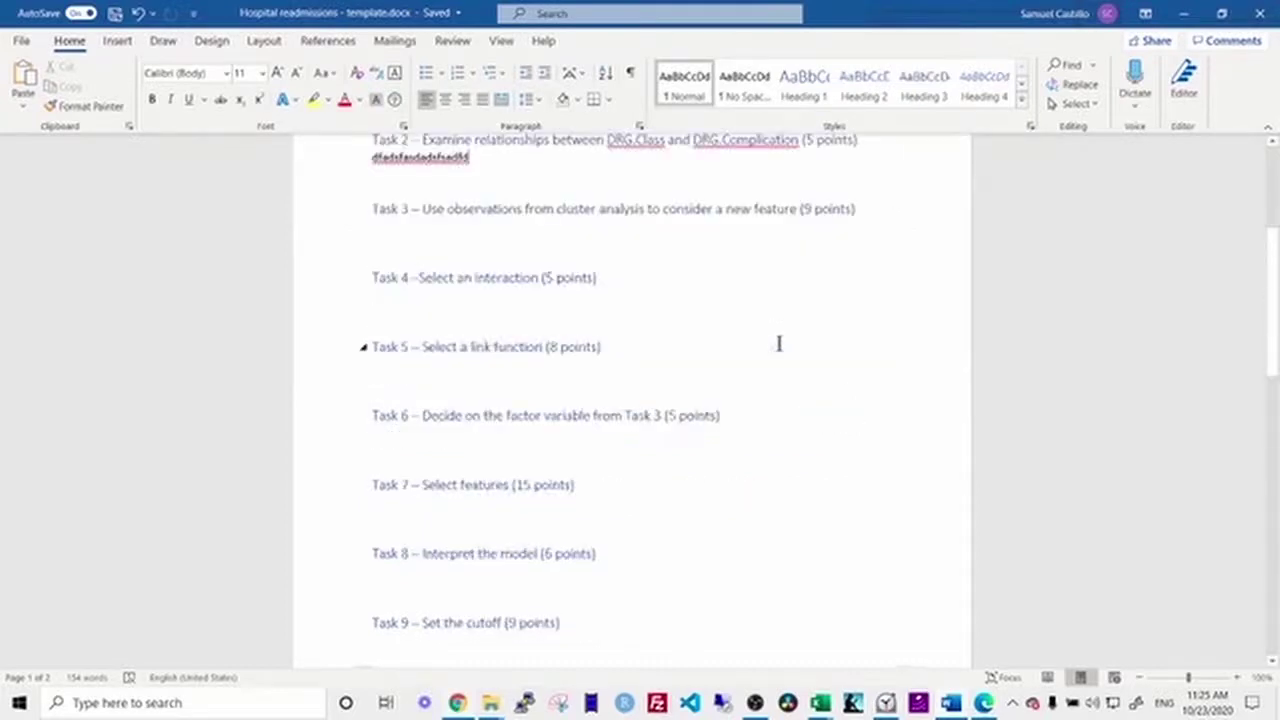
scroll(777, 343, "up", 3)
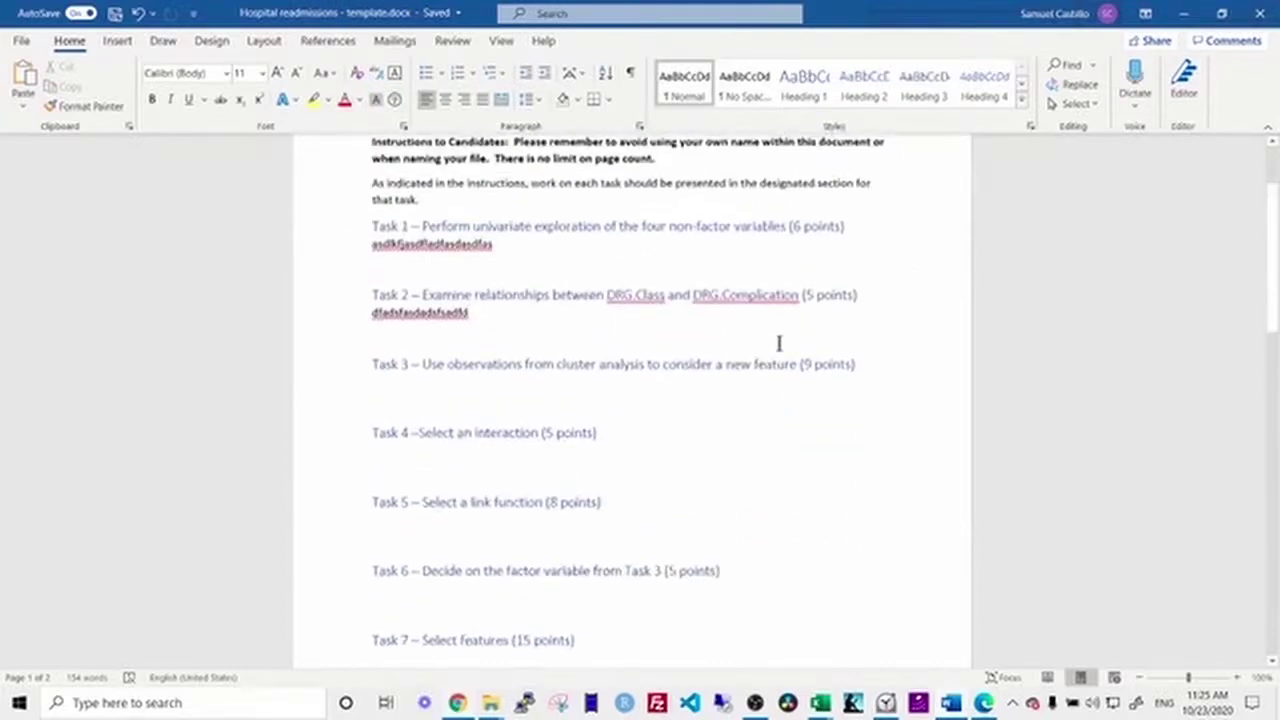
double_click(448, 246)
type("kjasldkfjdsa")
double_click(422, 313)
type("adlkfjdlslafd")
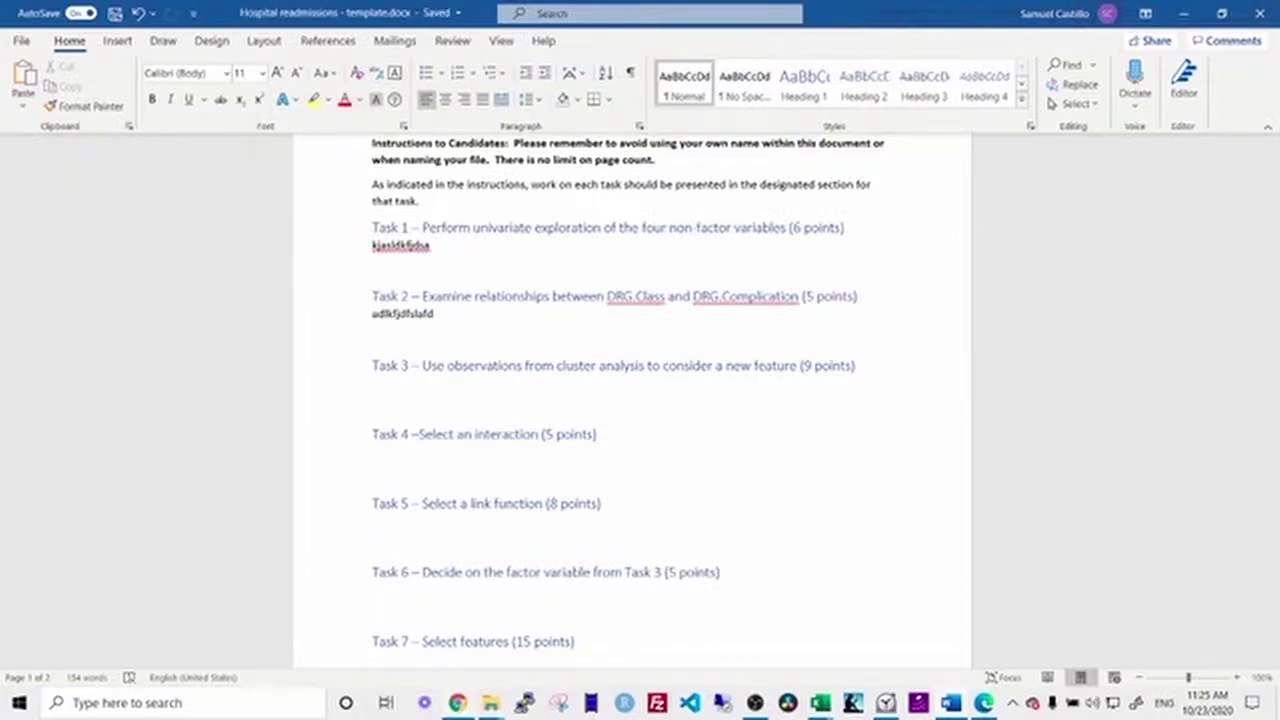
- Open SOA Solution.pdf from the Study Tips folder and arrange it side by side with the File Explorer window
key("alt+Tab")
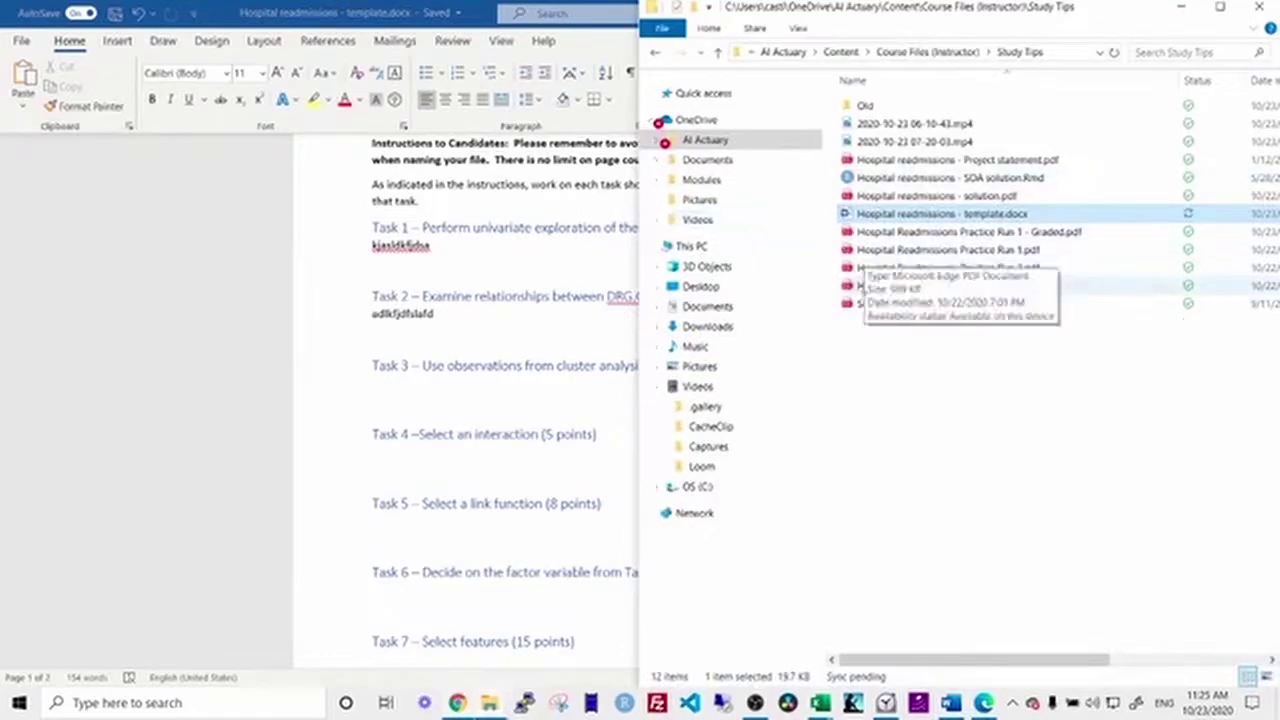
double_click(866, 302)
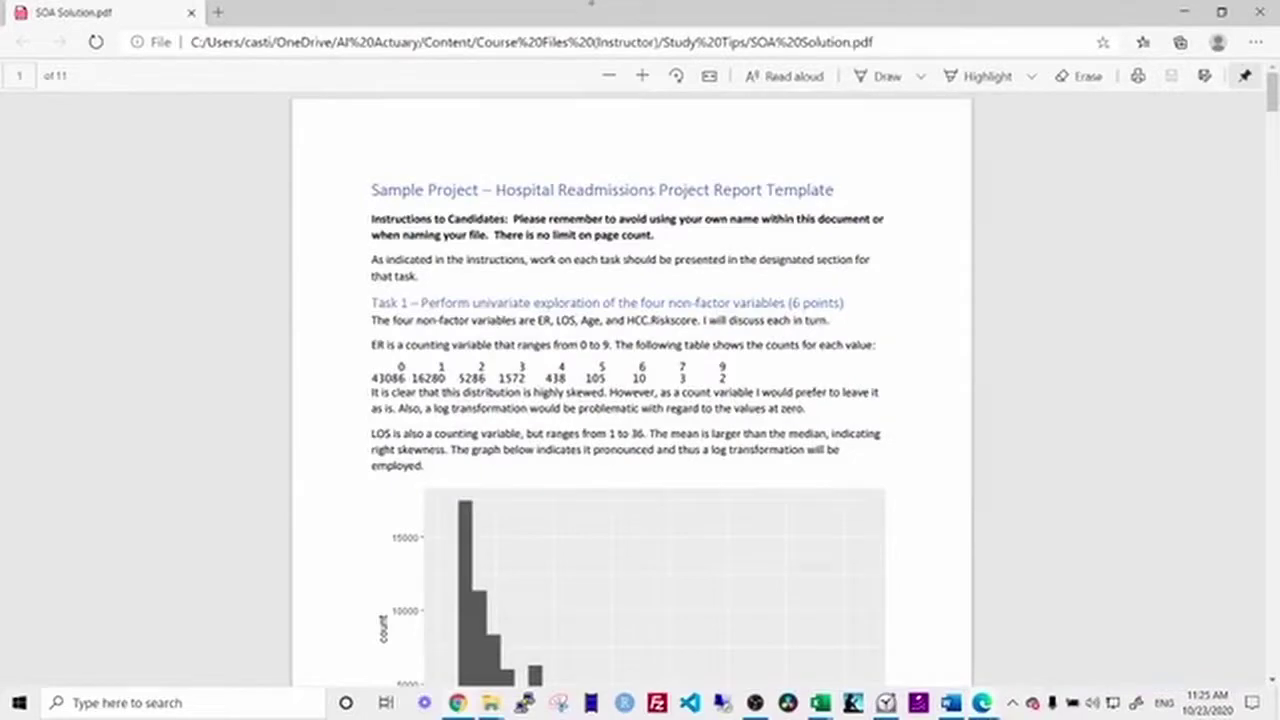
left_click_drag(590, 5, 1, 200)
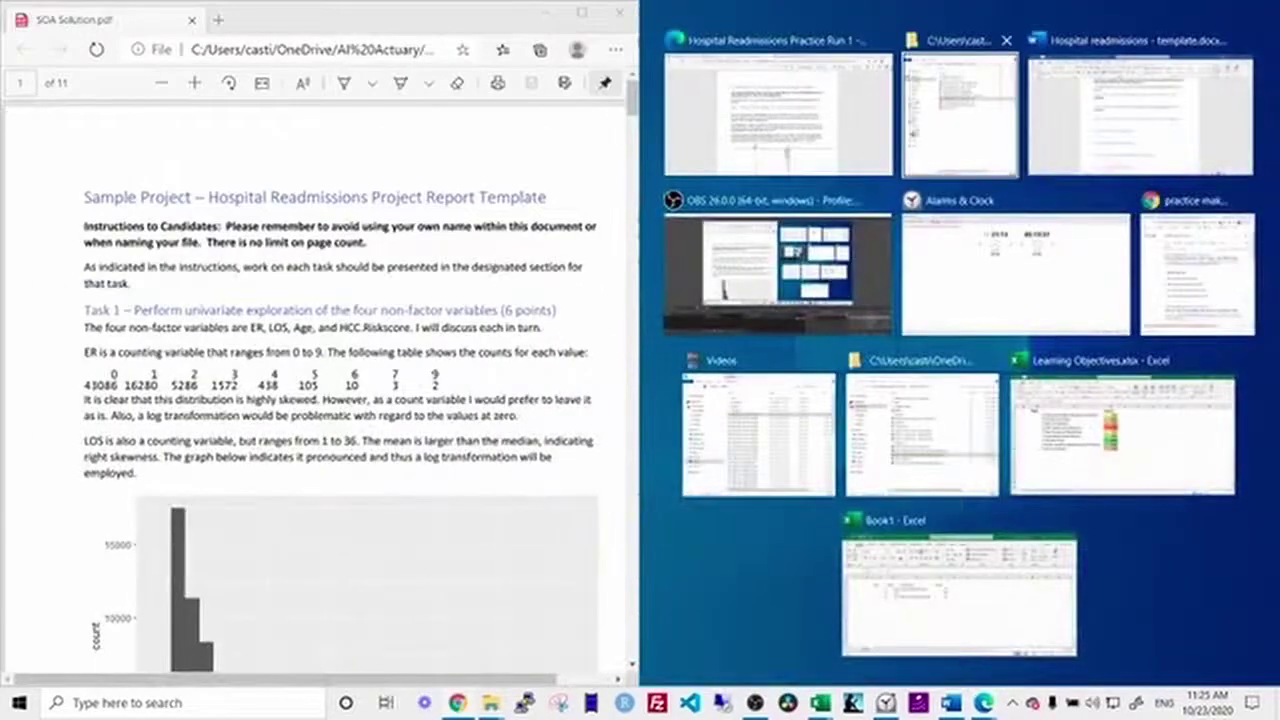
left_click(968, 146)
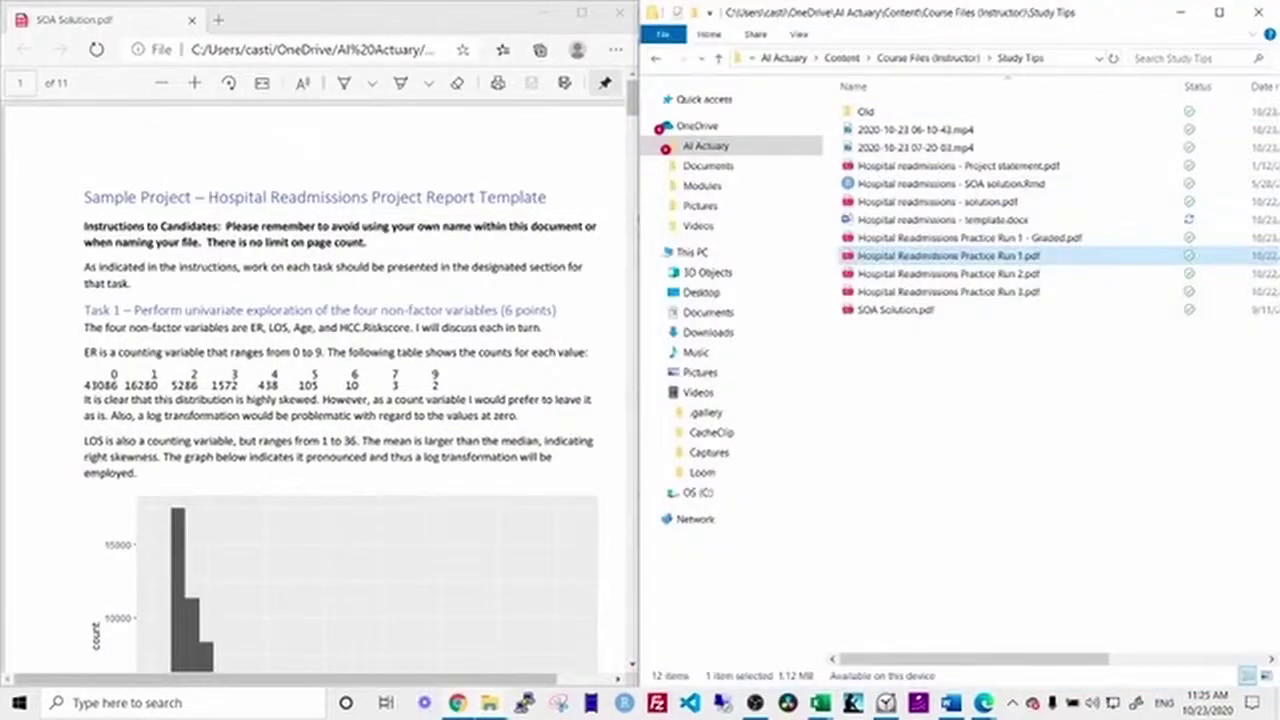
- Open Hospital Readmissions Practice Run 1.pdf and its Graded version beside the SOA solution
double_click(944, 262)
left_click_drag(300, 20, 1279, 90)
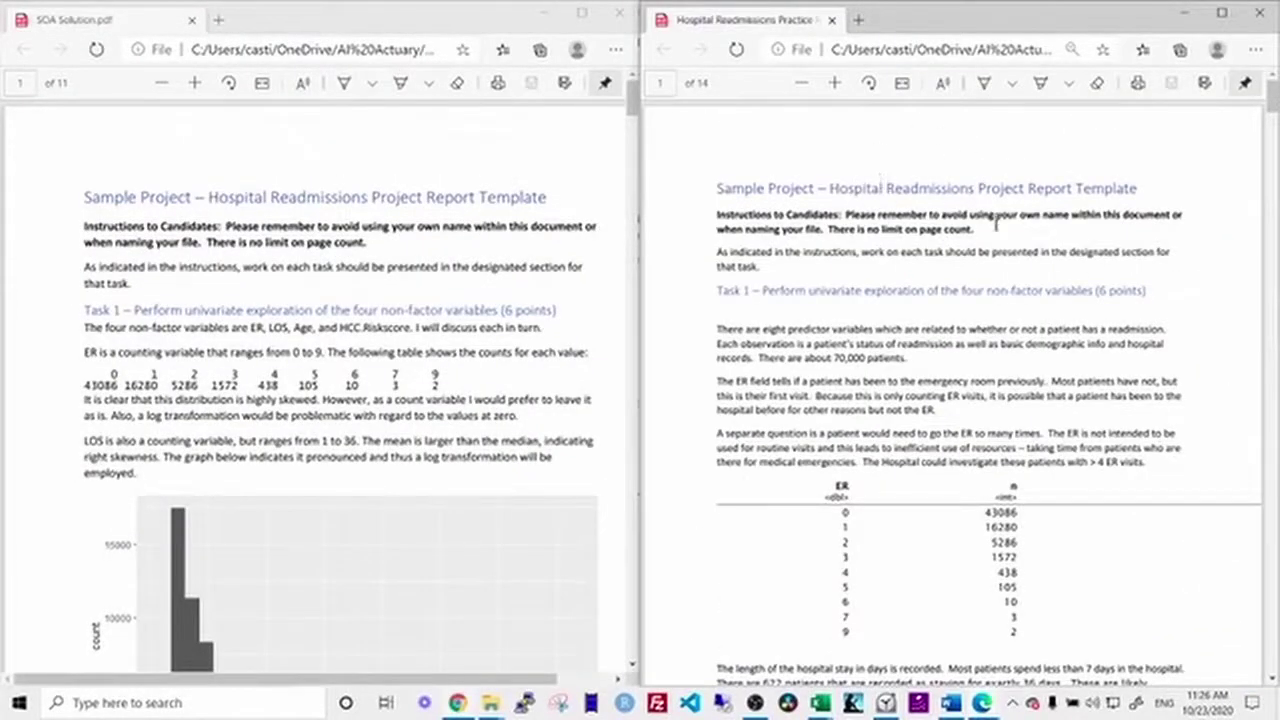
key("ctrl+w")
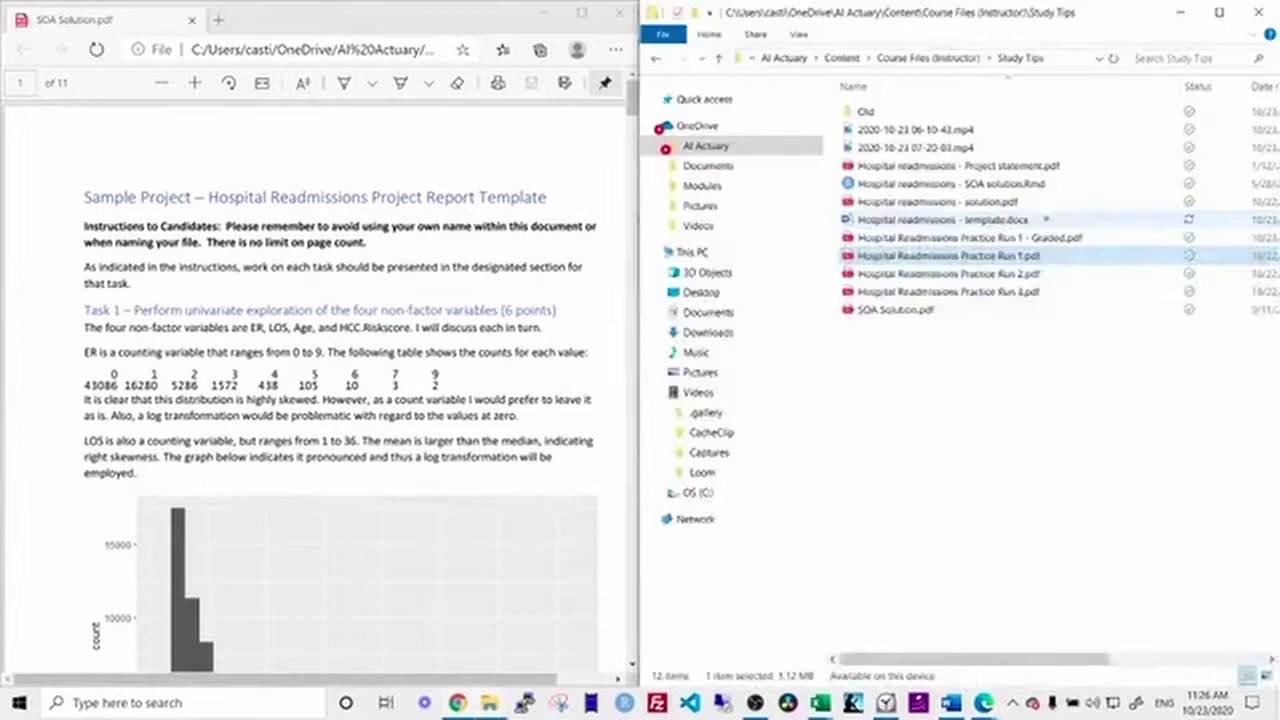
key("Return")
- Compare the Task 1 answer in the graded Practice Run 1 with the Task 1 section of the SOA solution
scroll(946, 310, "down", 5)
scroll(946, 310, "up", 5)
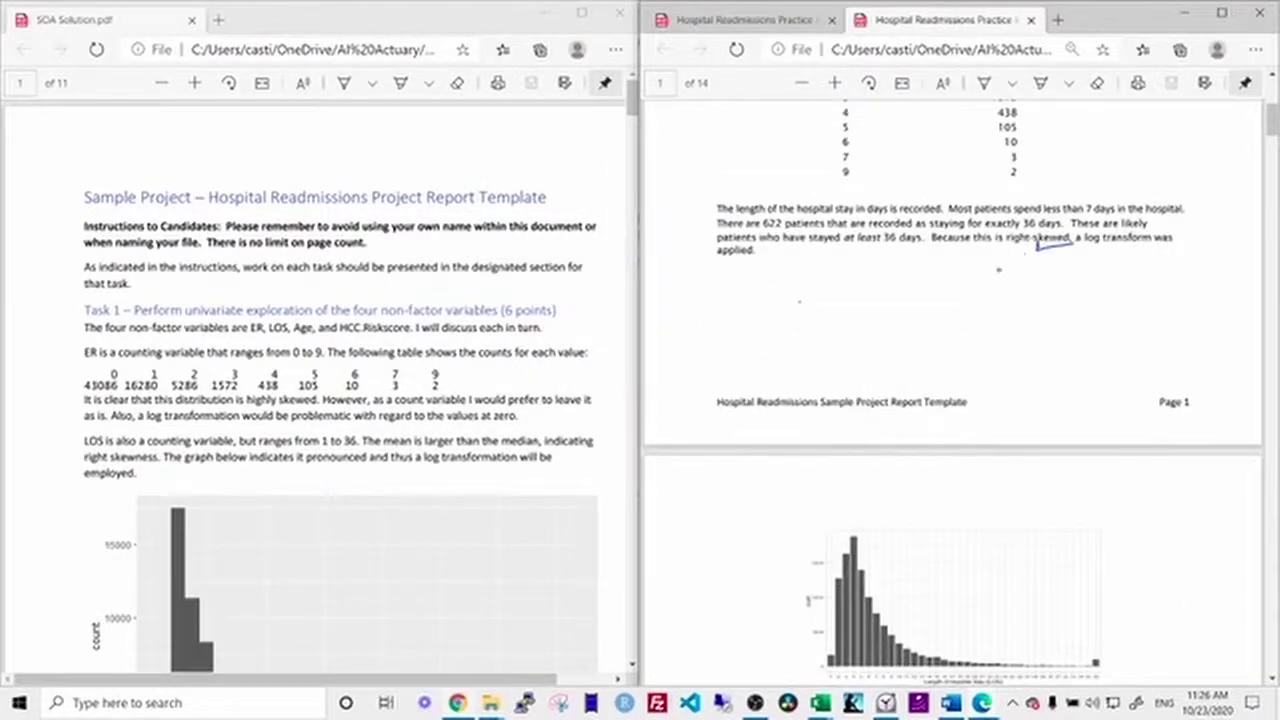
scroll(998, 268, "up", 3)
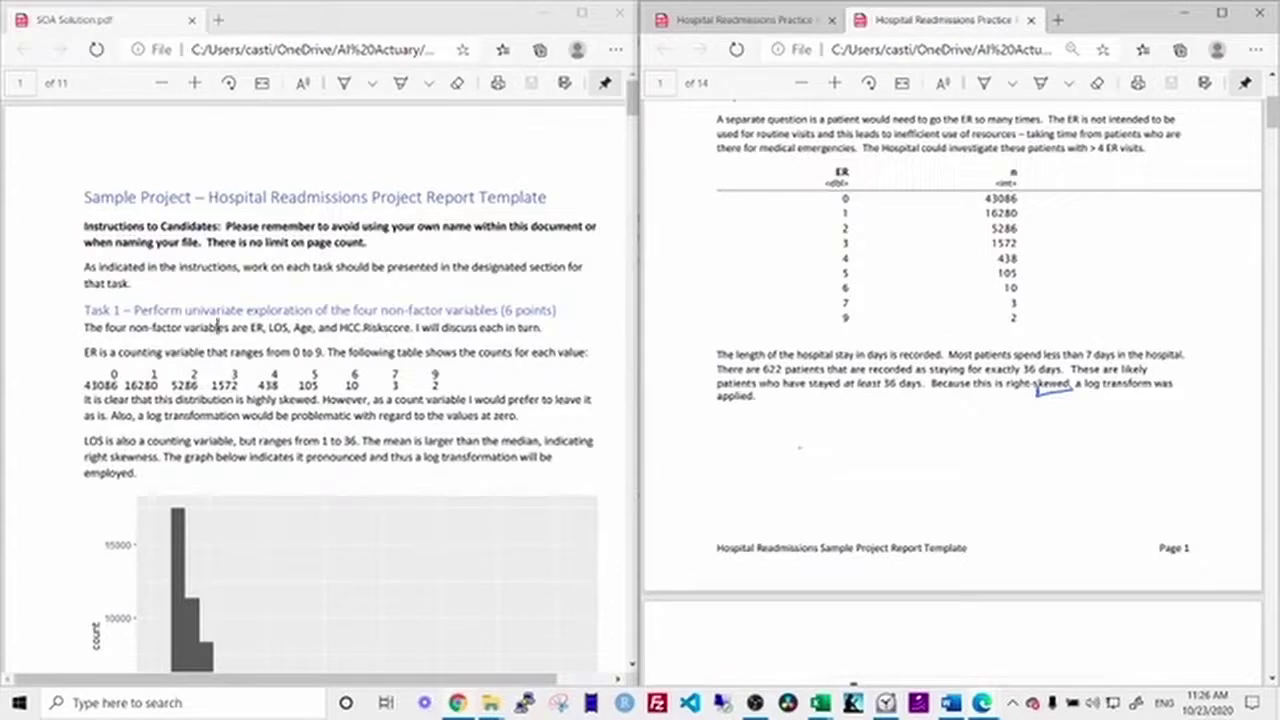
scroll(336, 382, "down", 3)
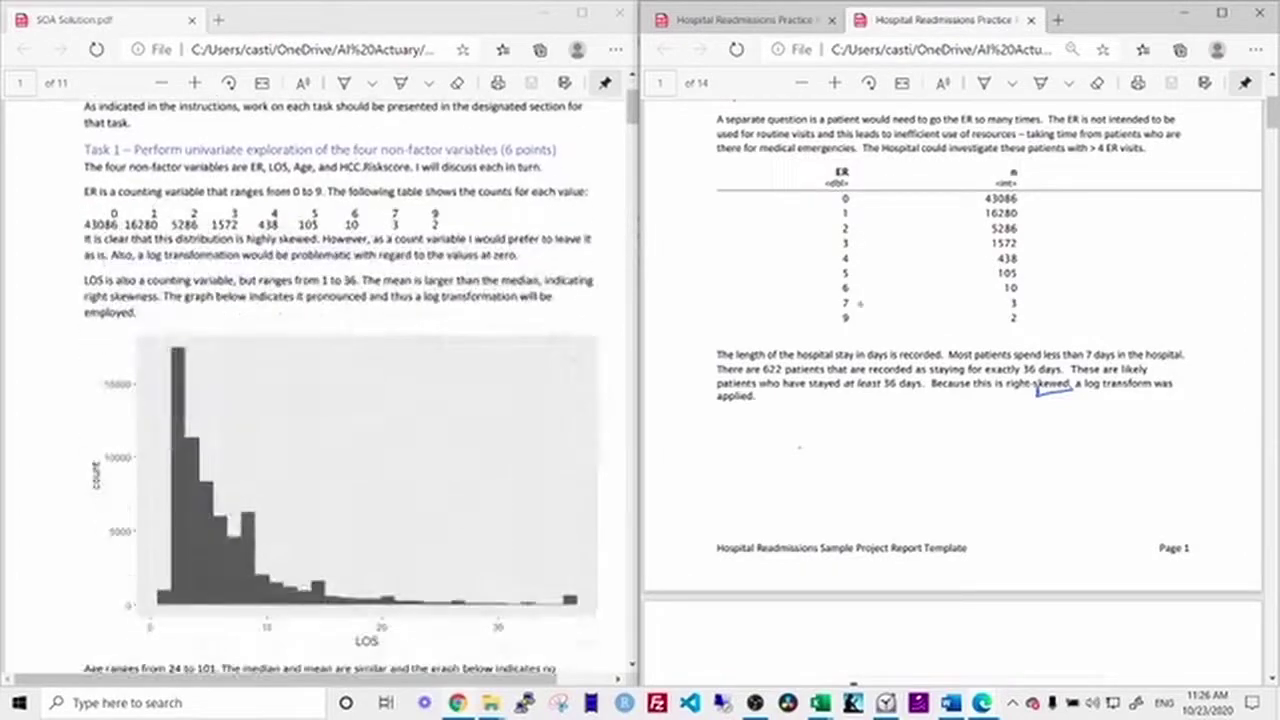
scroll(860, 303, "down", 3)
scroll(860, 303, "up", 4)
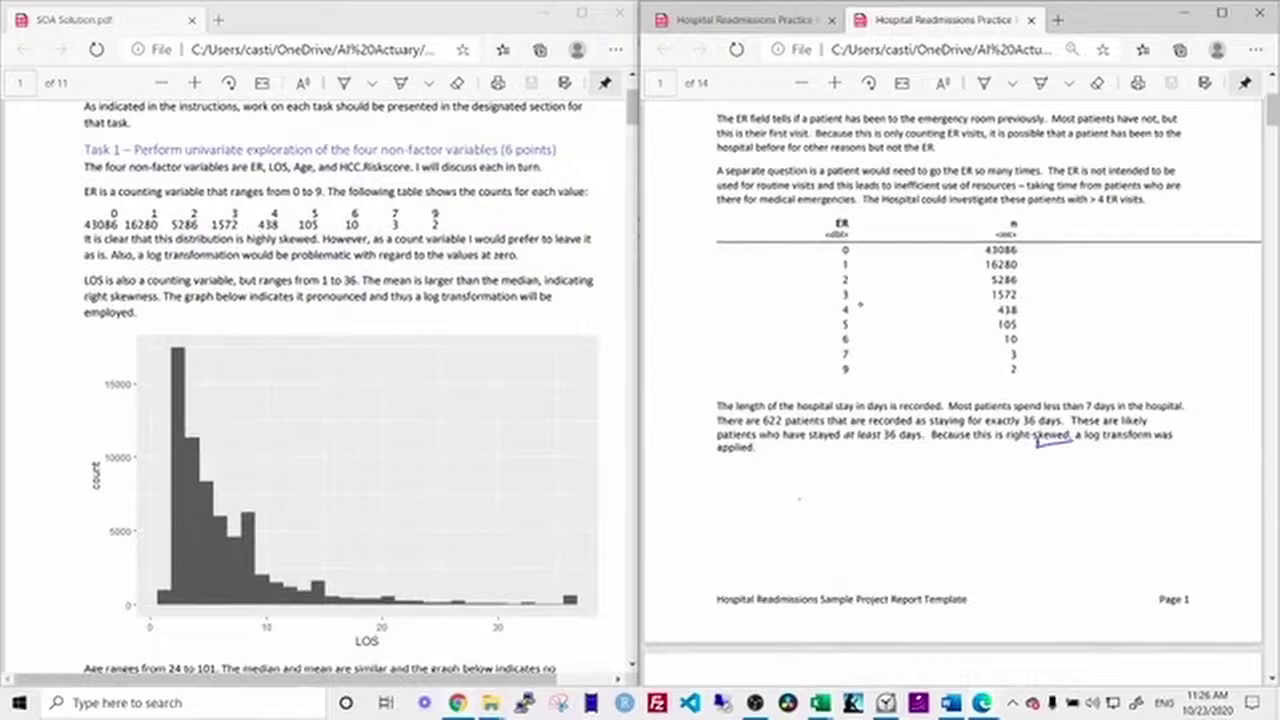
- Open Hospital Readmissions Practice Run 2.pdf and Practice Run 3.pdf from the Study Tips folder in additional tabs
key("alt+Tab")
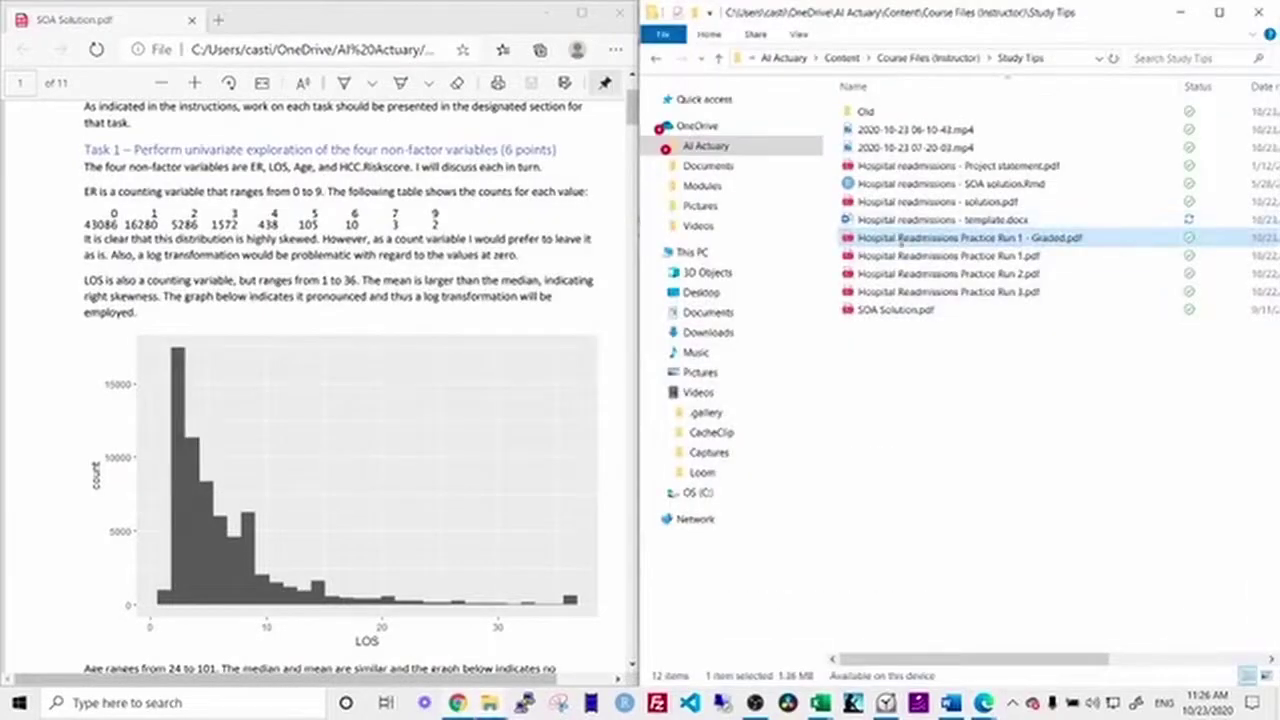
left_click_drag(900, 240, 995, 274)
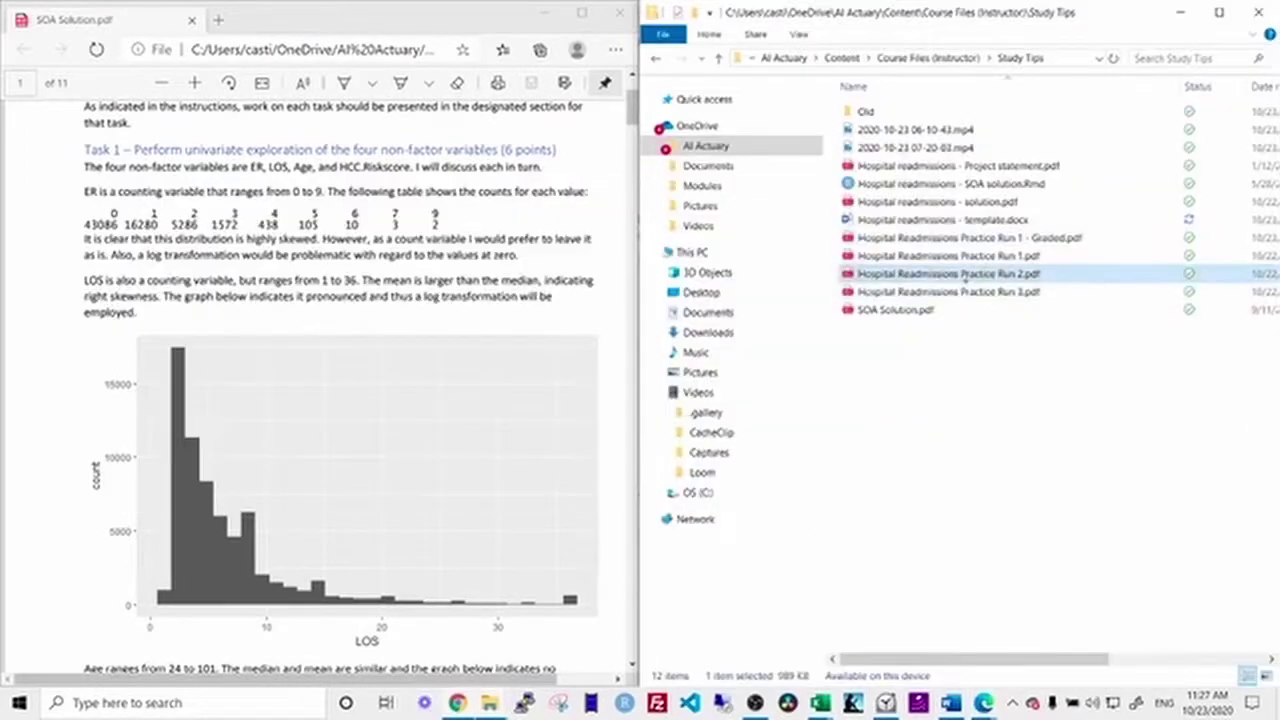
left_click(948, 291)
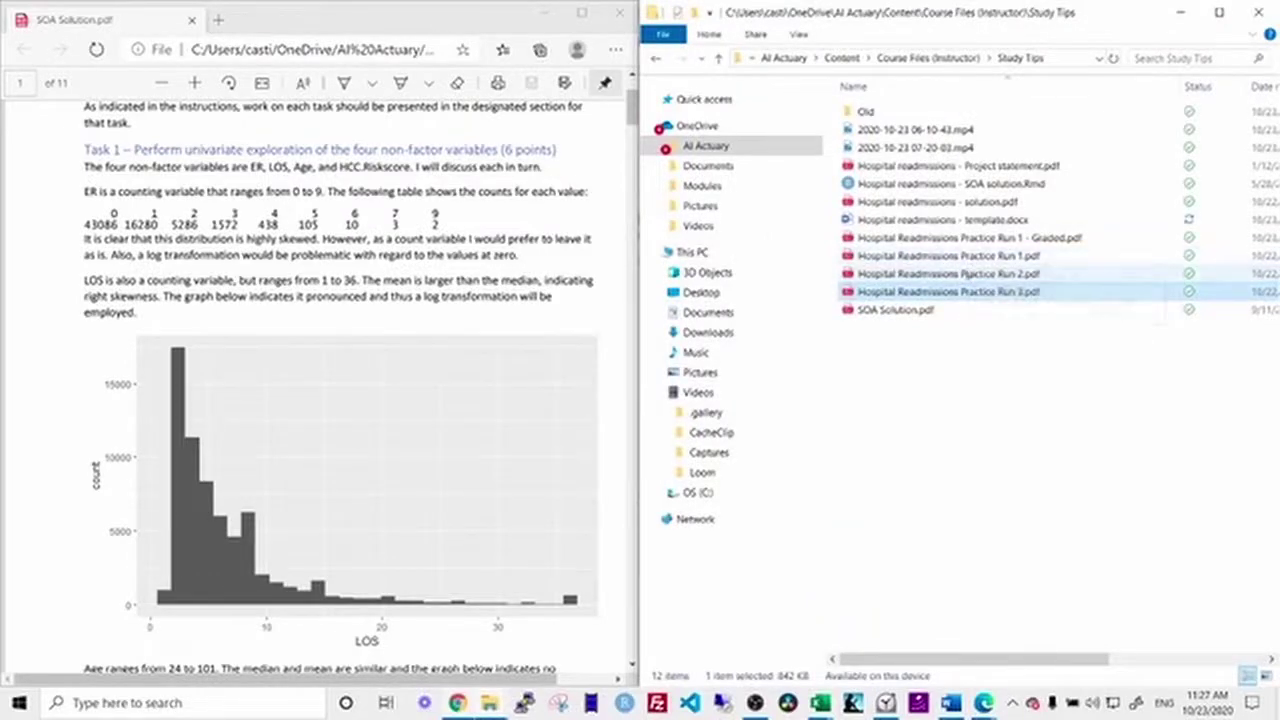
key("alt+Tab")
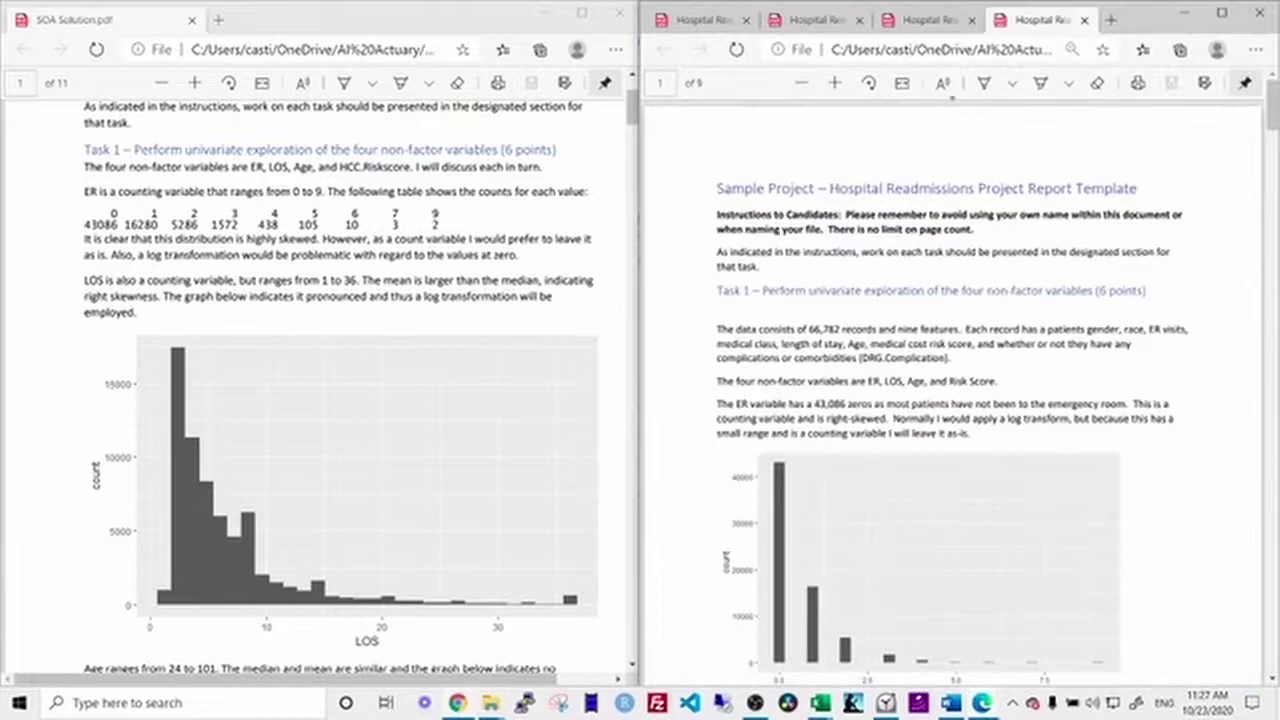
- Look over the Task 1 answers in the graded Practice Run 1, Practice Run 2 and Practice Run 3
scroll(806, 174, "down", 5)
scroll(806, 174, "up", 5)
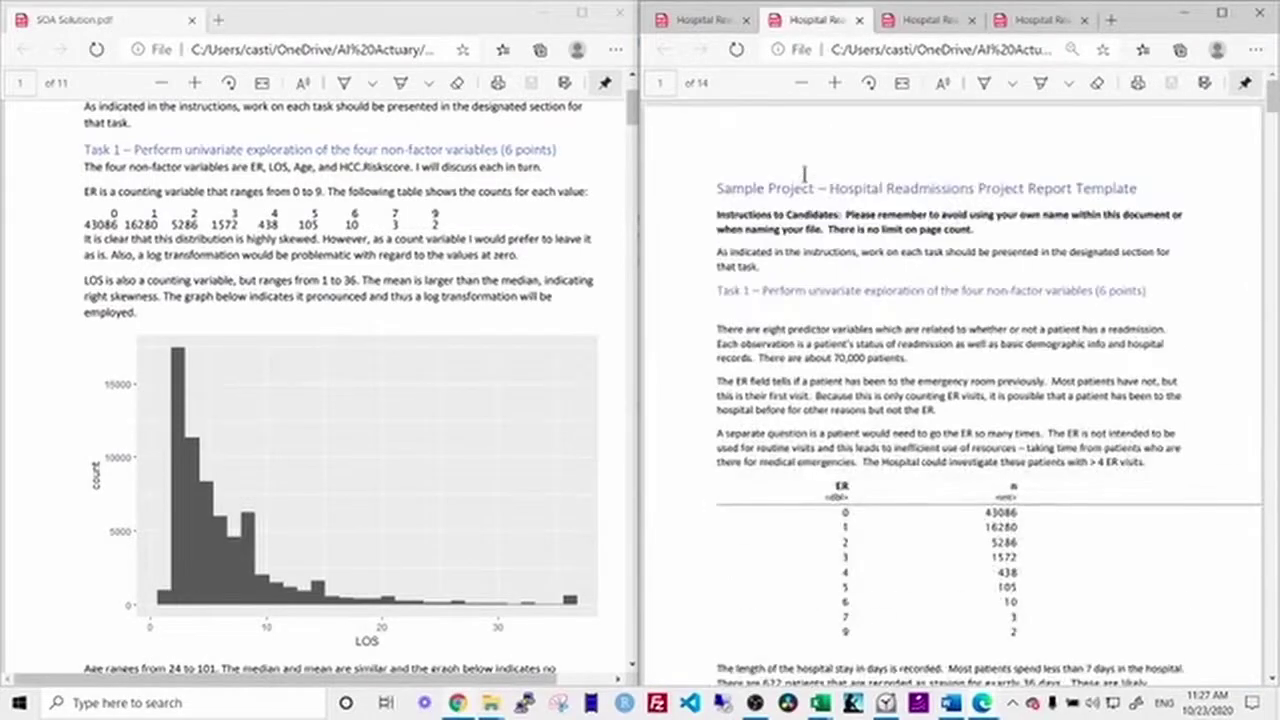
left_click(930, 20)
key("ctrl+Tab")
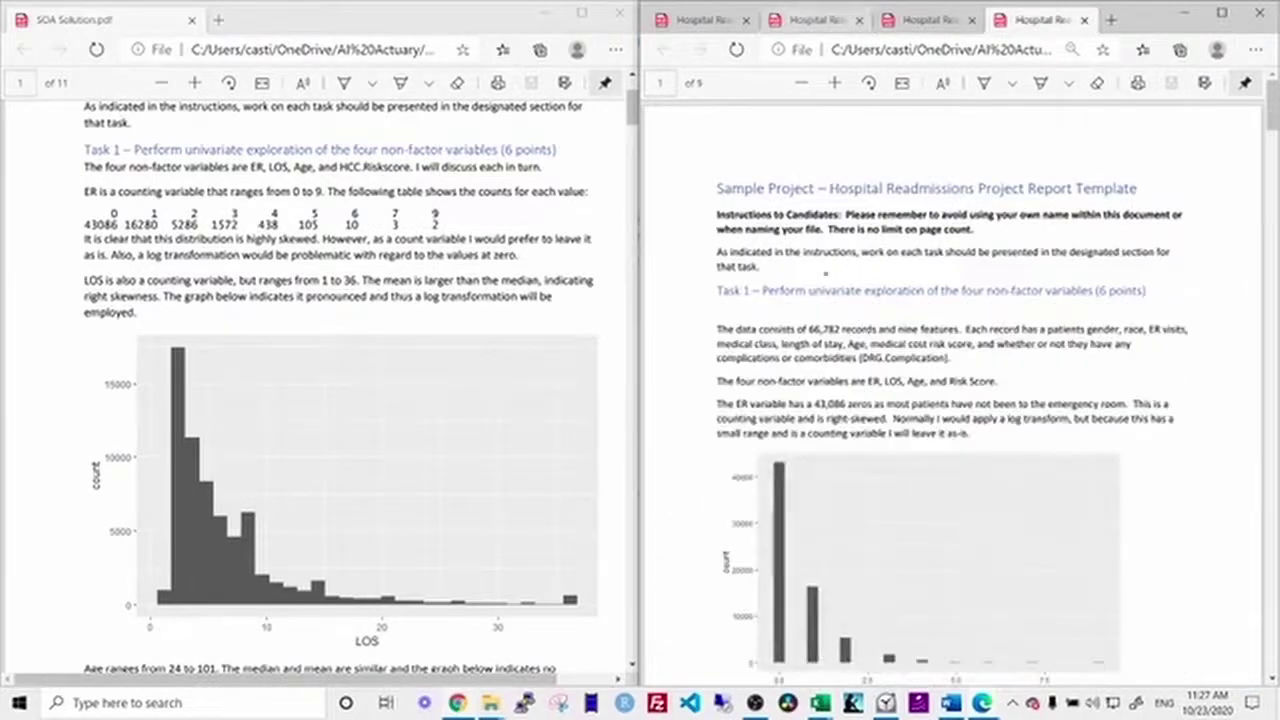
- Find and examine the Task 2 section on DRG.Class and DRG.Complication in Practice Run 3, Practice Run 2 and the graded Practice Run 1
scroll(840, 328, "down", 10)
scroll(840, 328, "down", 5)
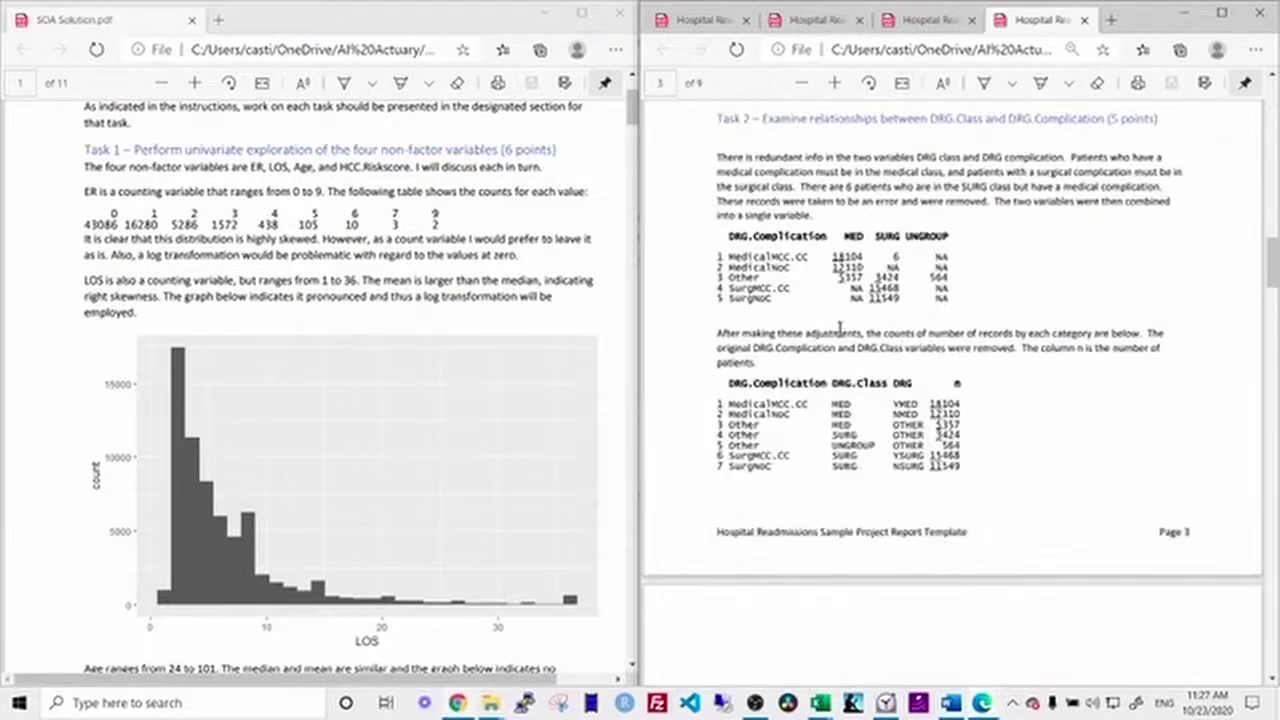
key("ctrl+shift+Tab")
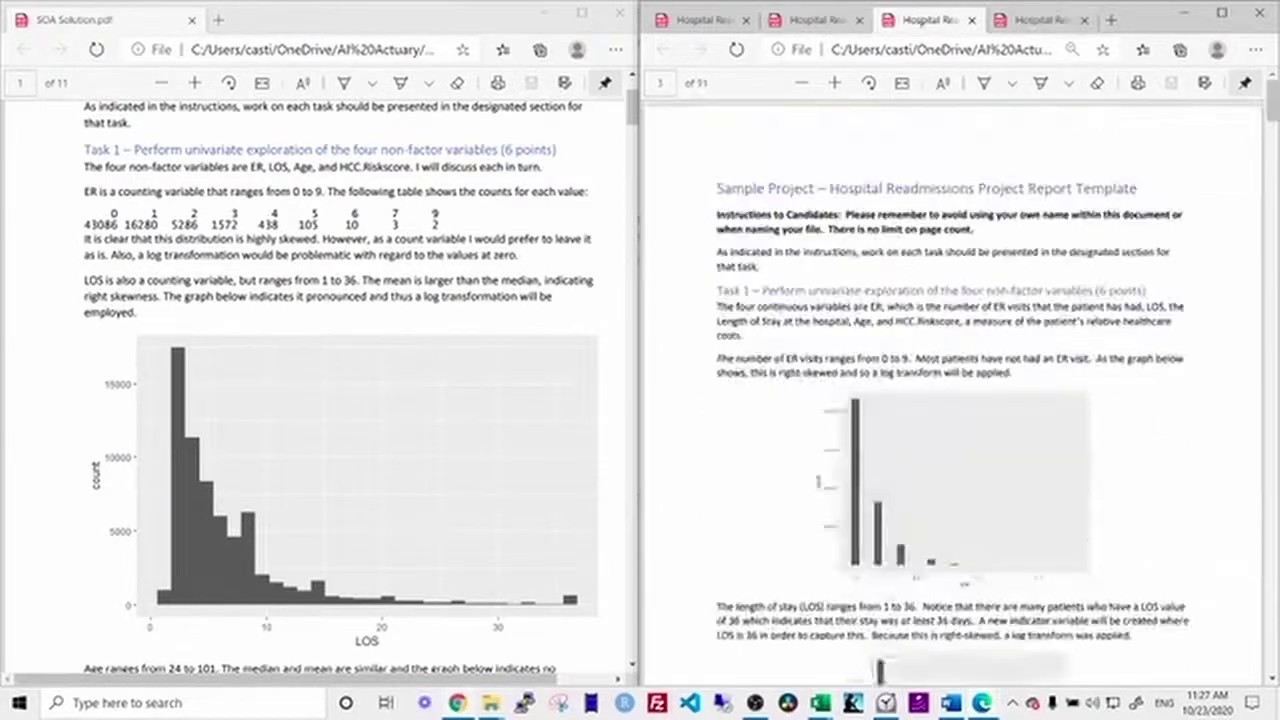
scroll(838, 304, "down", 10)
scroll(838, 304, "up", 3)
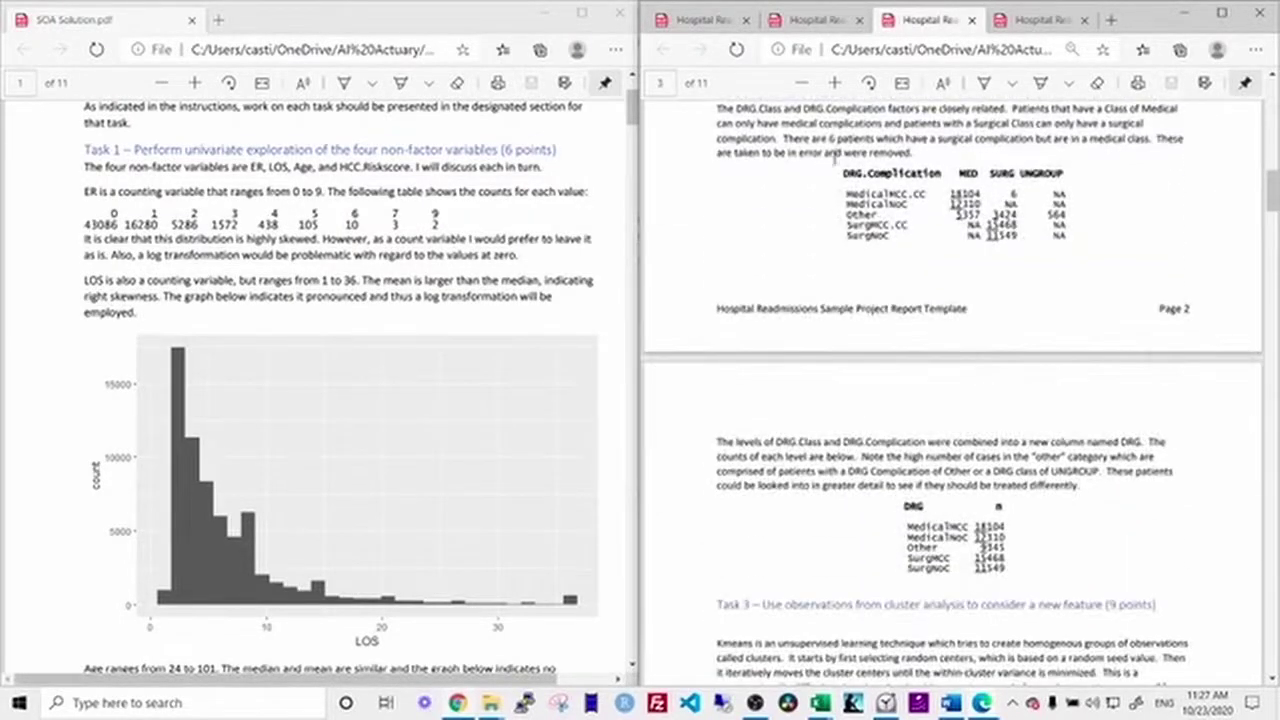
left_click(818, 19)
scroll(789, 271, "down", 10)
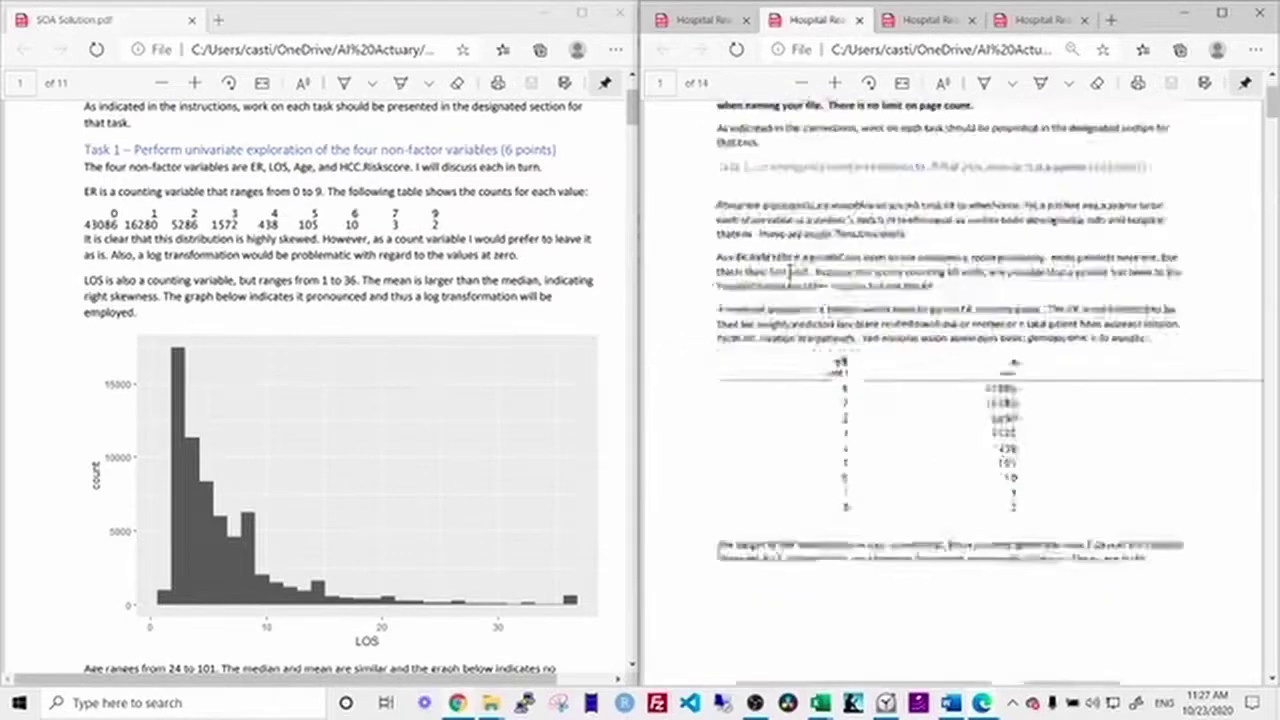
scroll(789, 271, "down", 1)
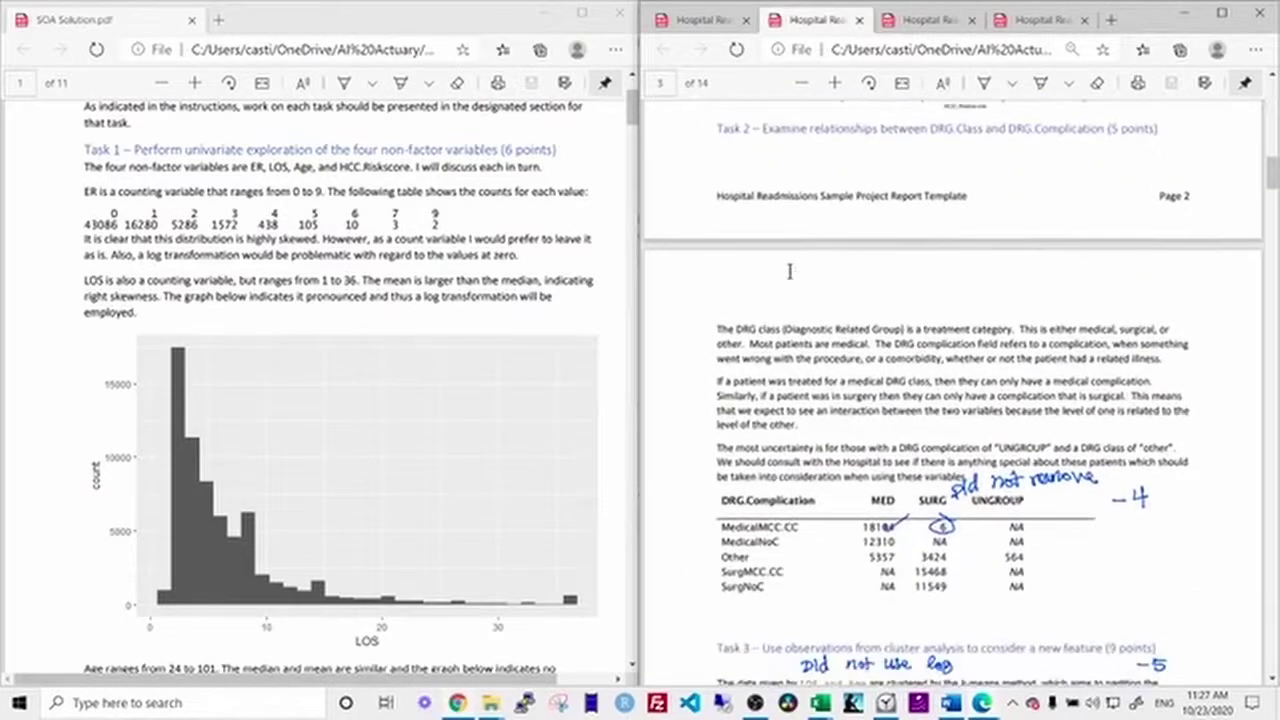
- Compare the Task 2 tables of Practice Runs 2 and 3 with the graded comments in Practice Run 1
left_click(930, 19)
left_click(1038, 19)
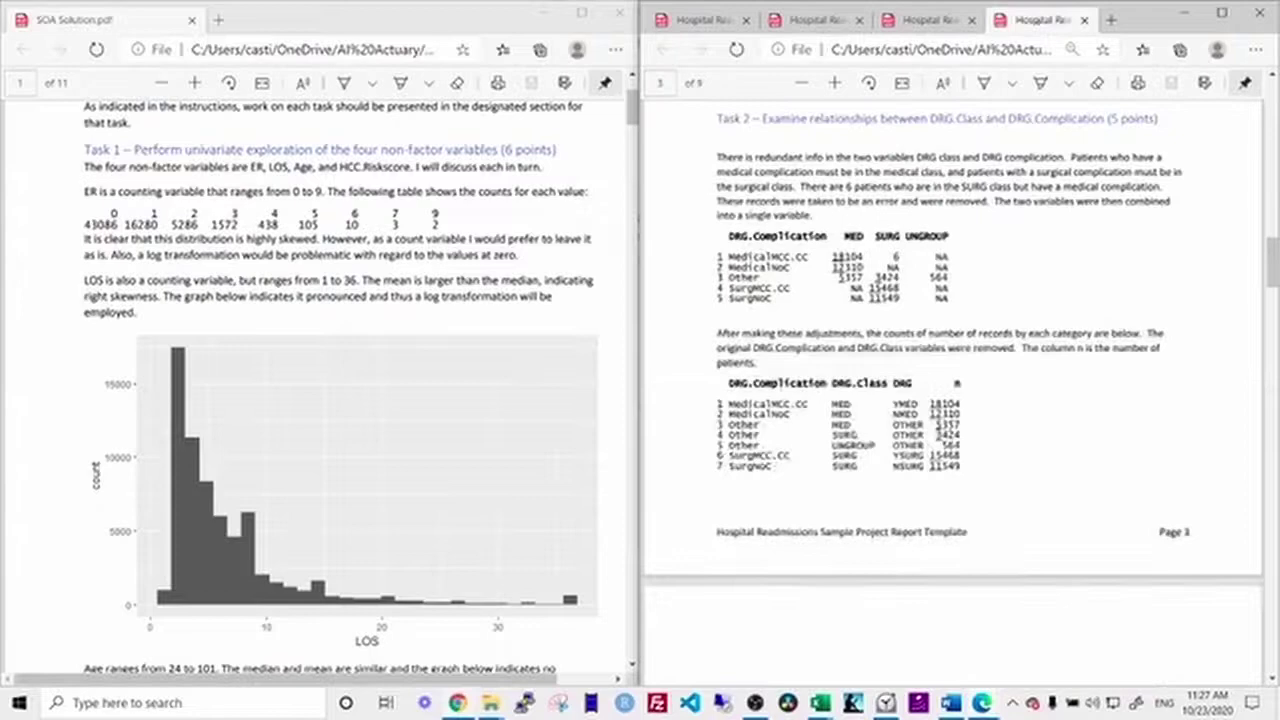
left_click(911, 20)
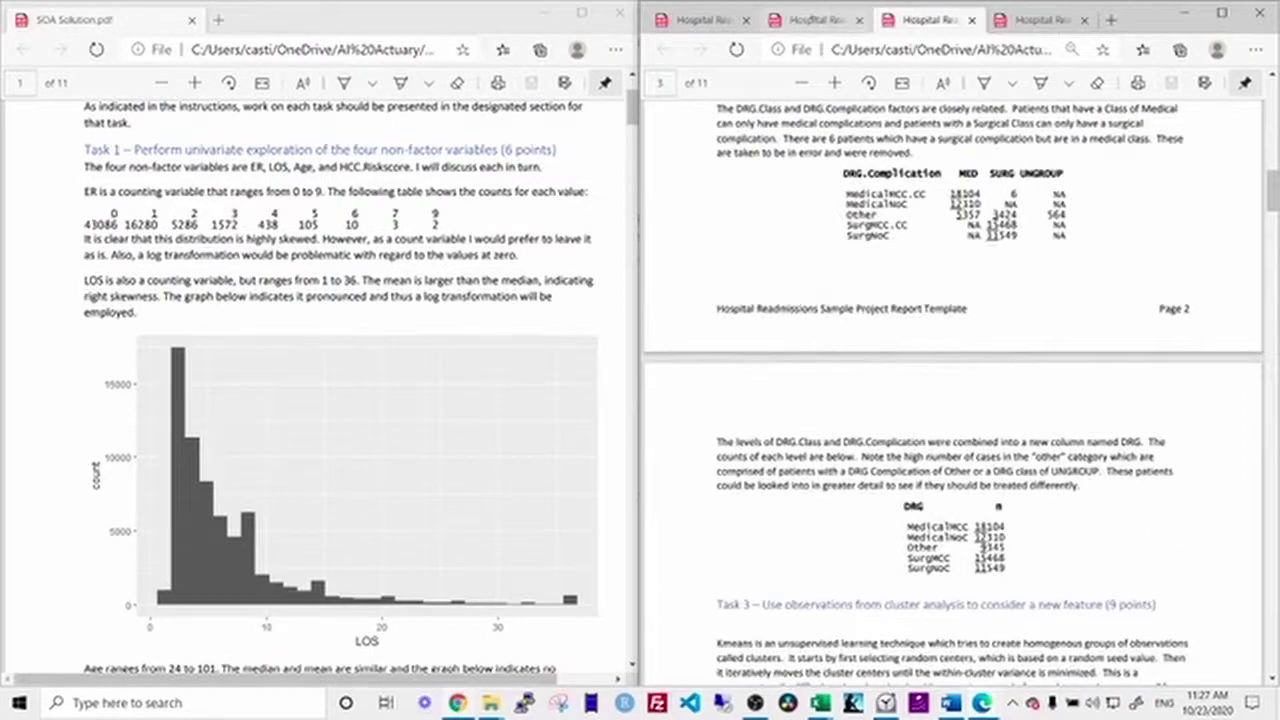
left_click(800, 20)
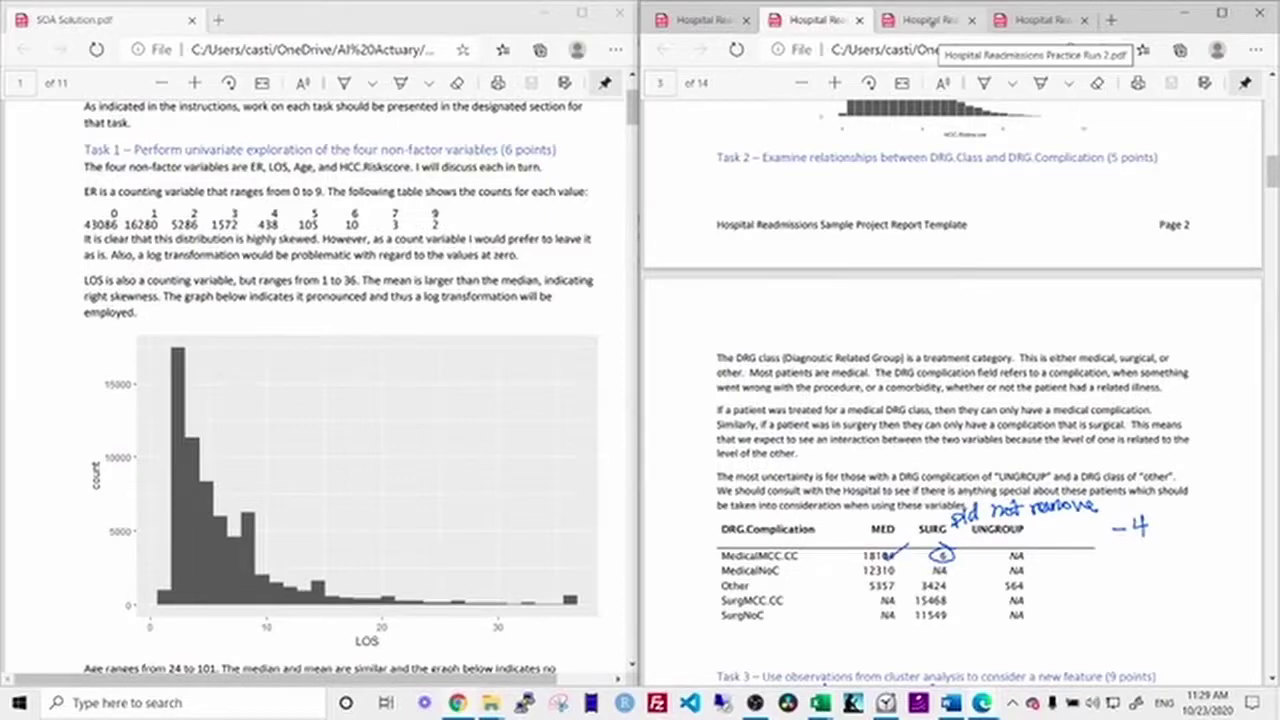
- Switch to the Hospital Readmissions Solution video in Chrome and jump to the Task 2 chapter on DRG Class and DRG Complication
scroll(938, 257, "down", 3)
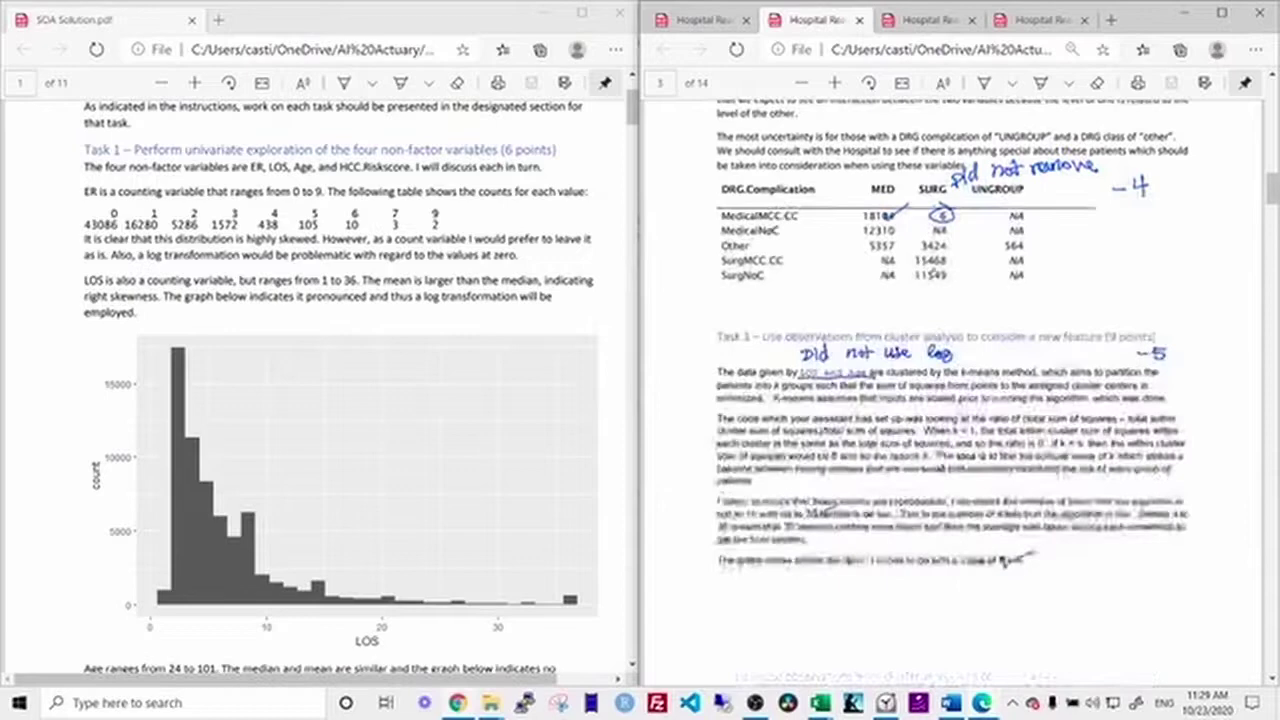
scroll(938, 300, "up", 10)
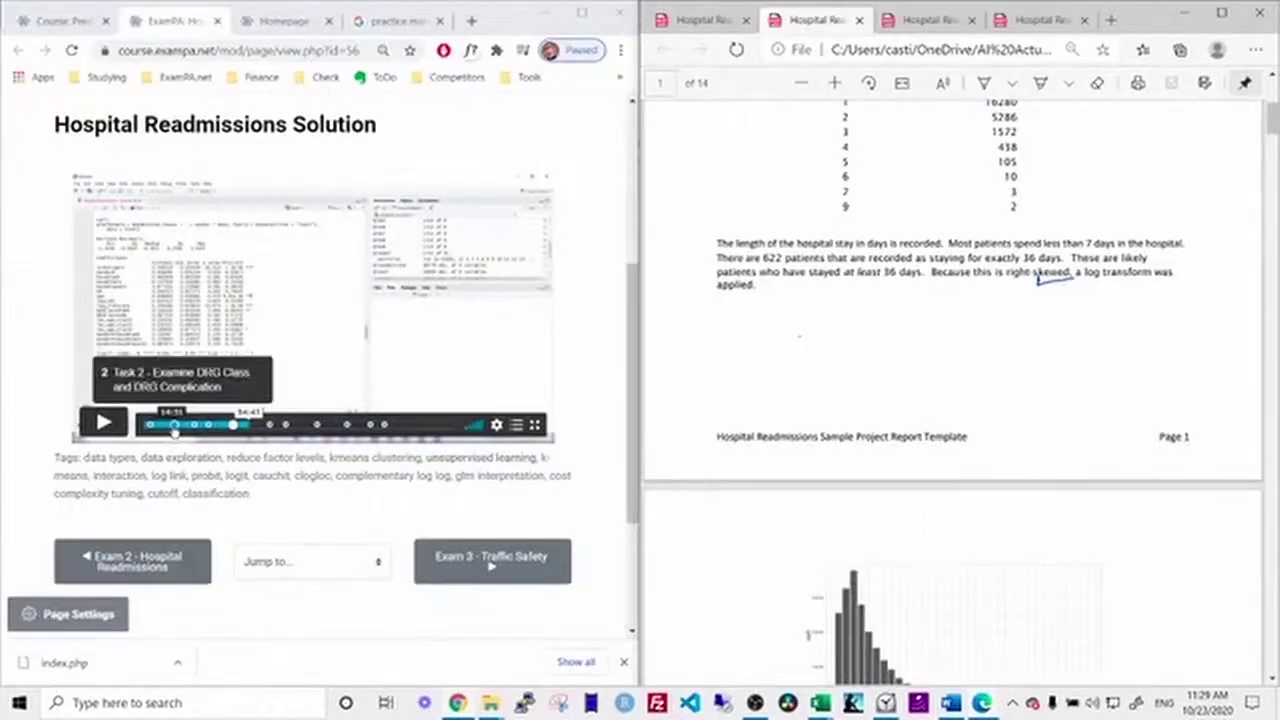
left_click(172, 425)
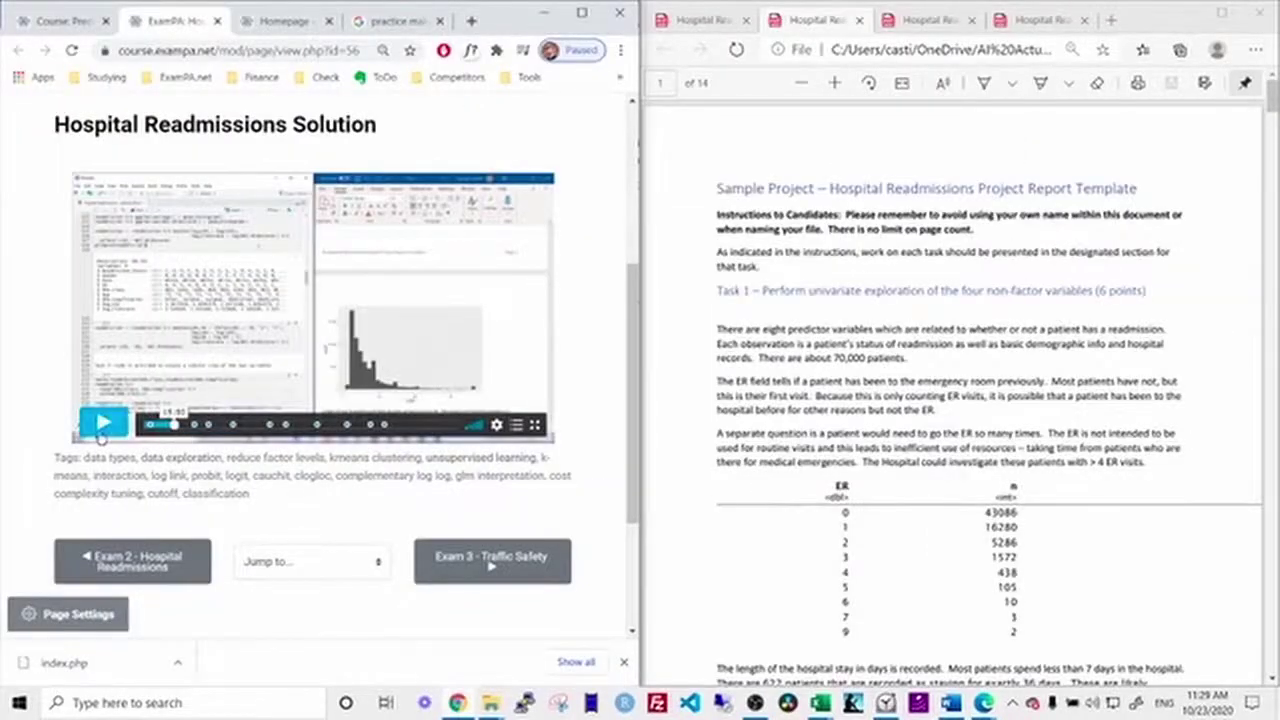
- Play the Task 2 part of the Hospital Readmissions Solution video and choose the fastest playback speed
left_click(100, 428)
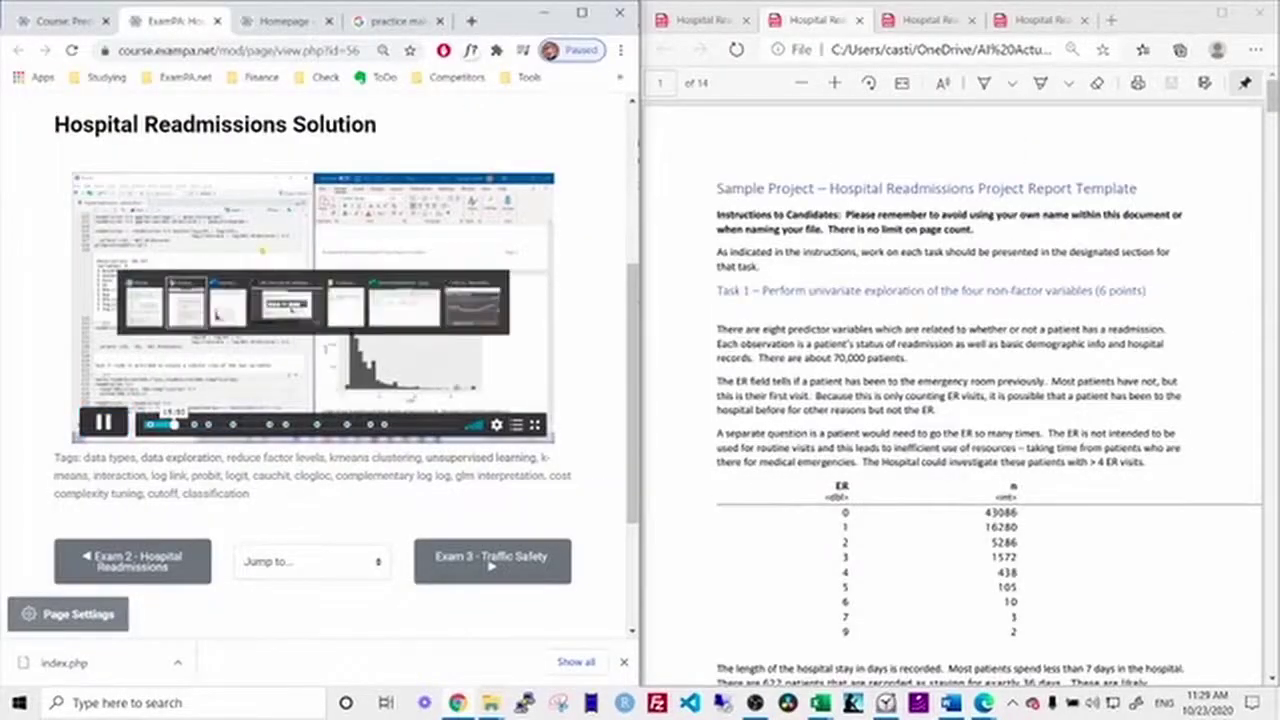
left_click(496, 425)
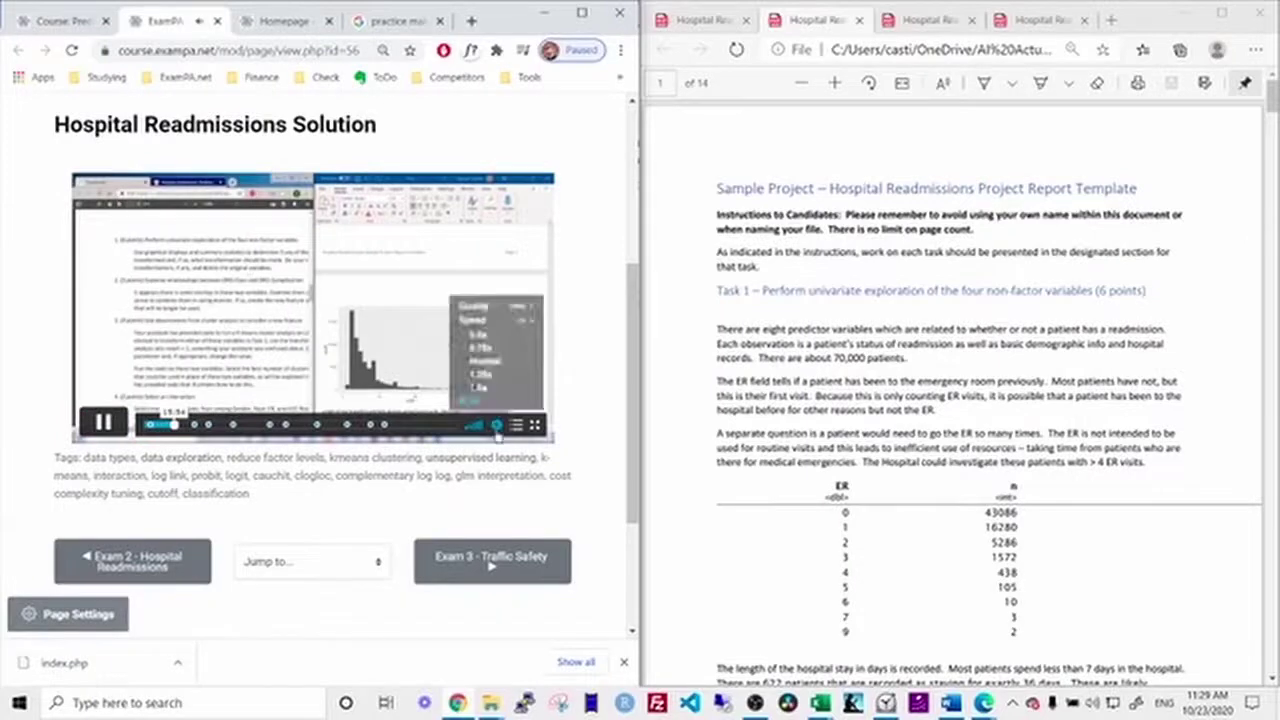
left_click(470, 398)
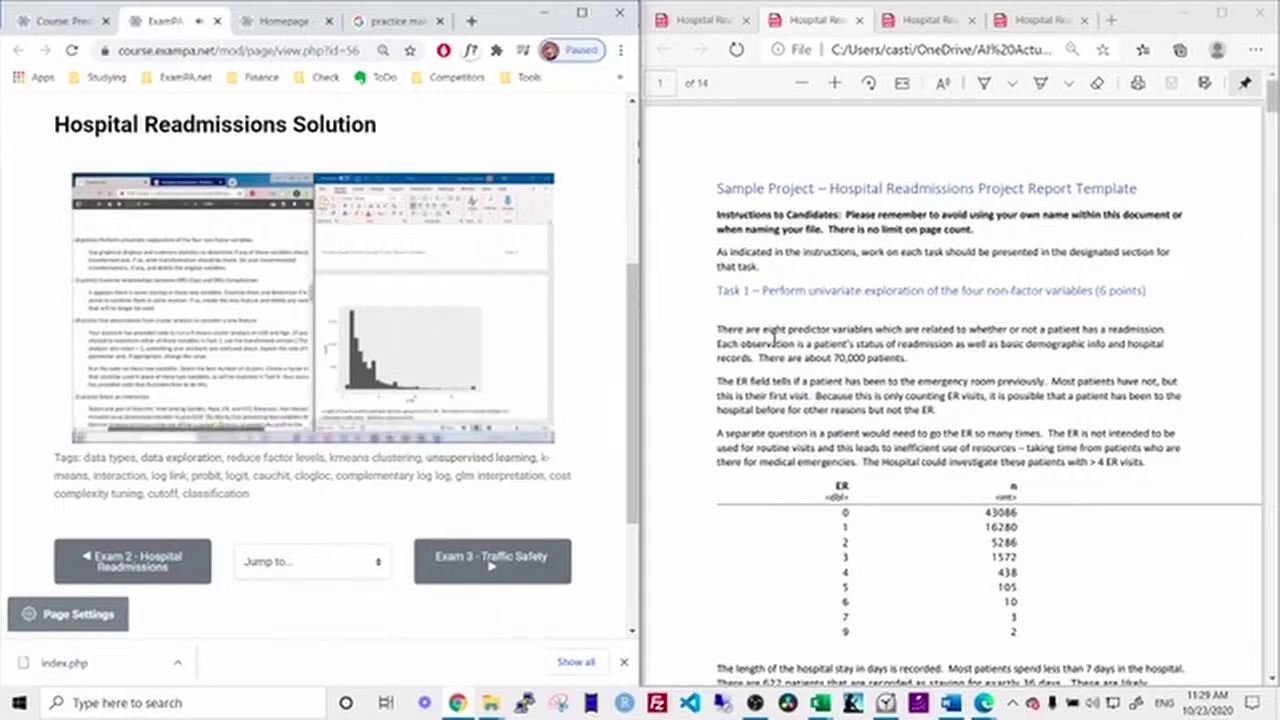
- Look through the graded Practice Run 1 from the Task 1 answers to the marked Task 2 table and Task 3 comments
scroll(772, 338, "down", 1)
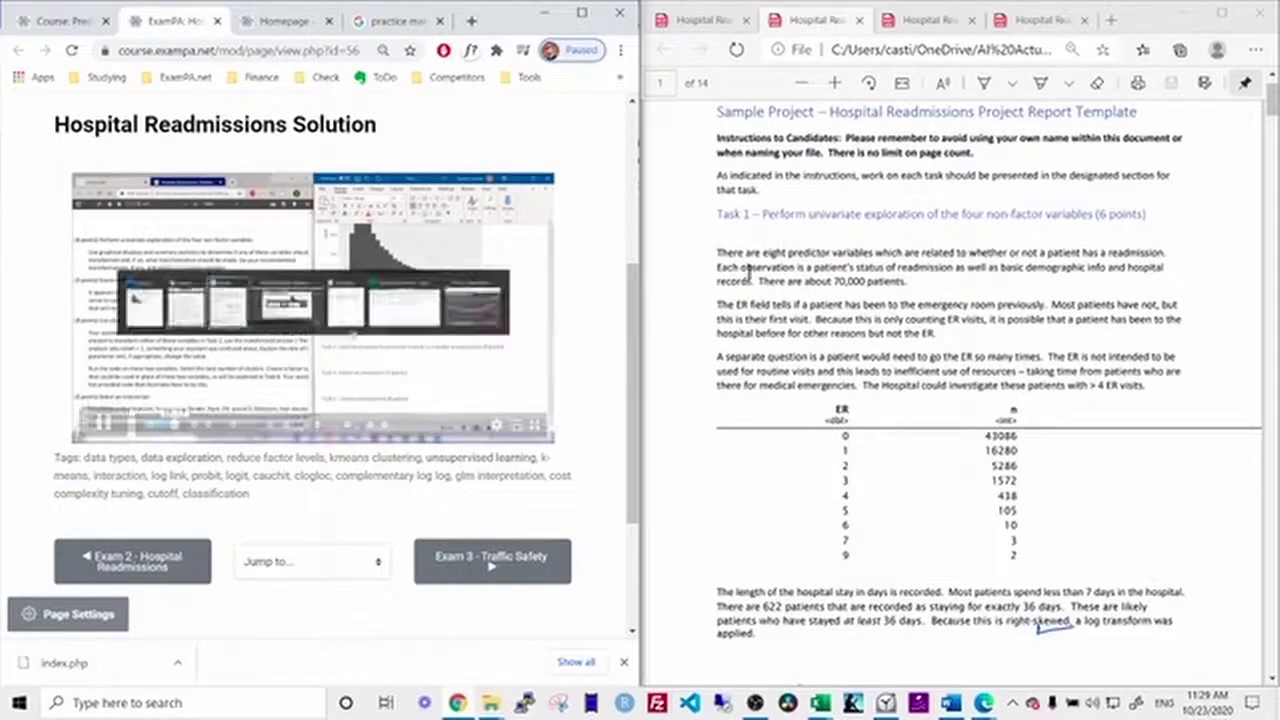
scroll(757, 271, "down", 3)
scroll(757, 271, "down", 1)
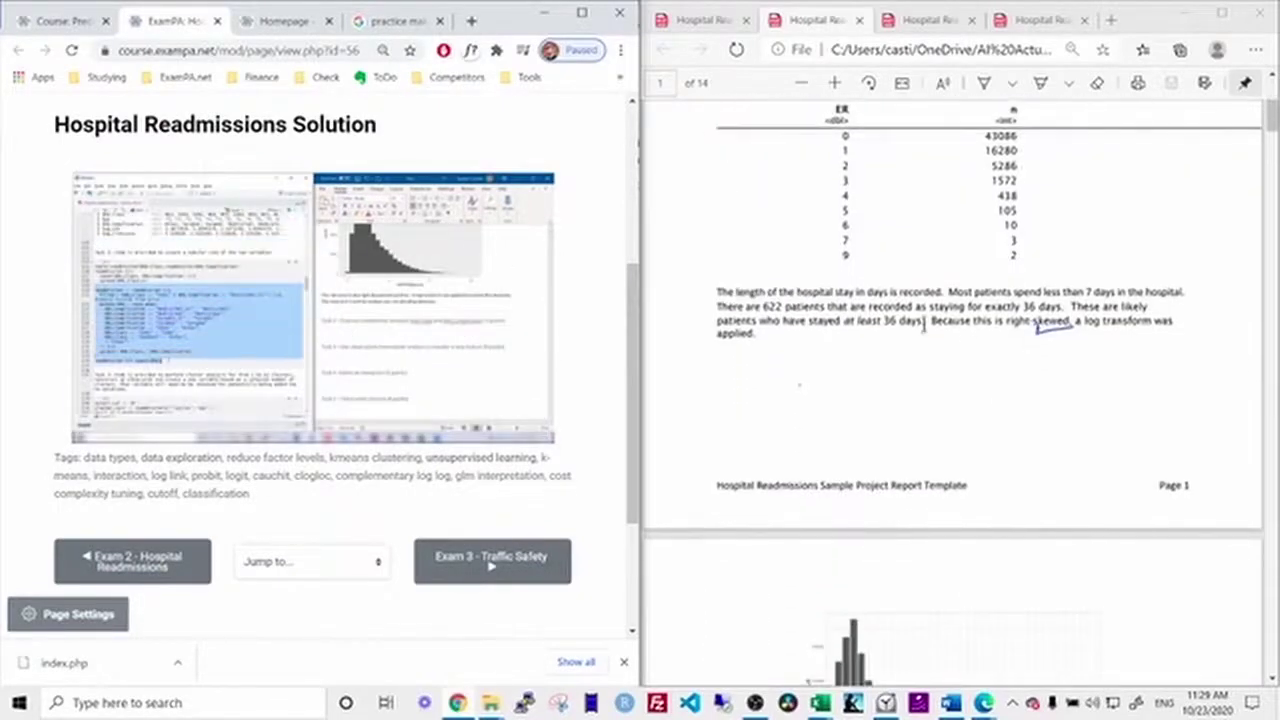
scroll(898, 297, "down", 1)
scroll(898, 297, "up", 5)
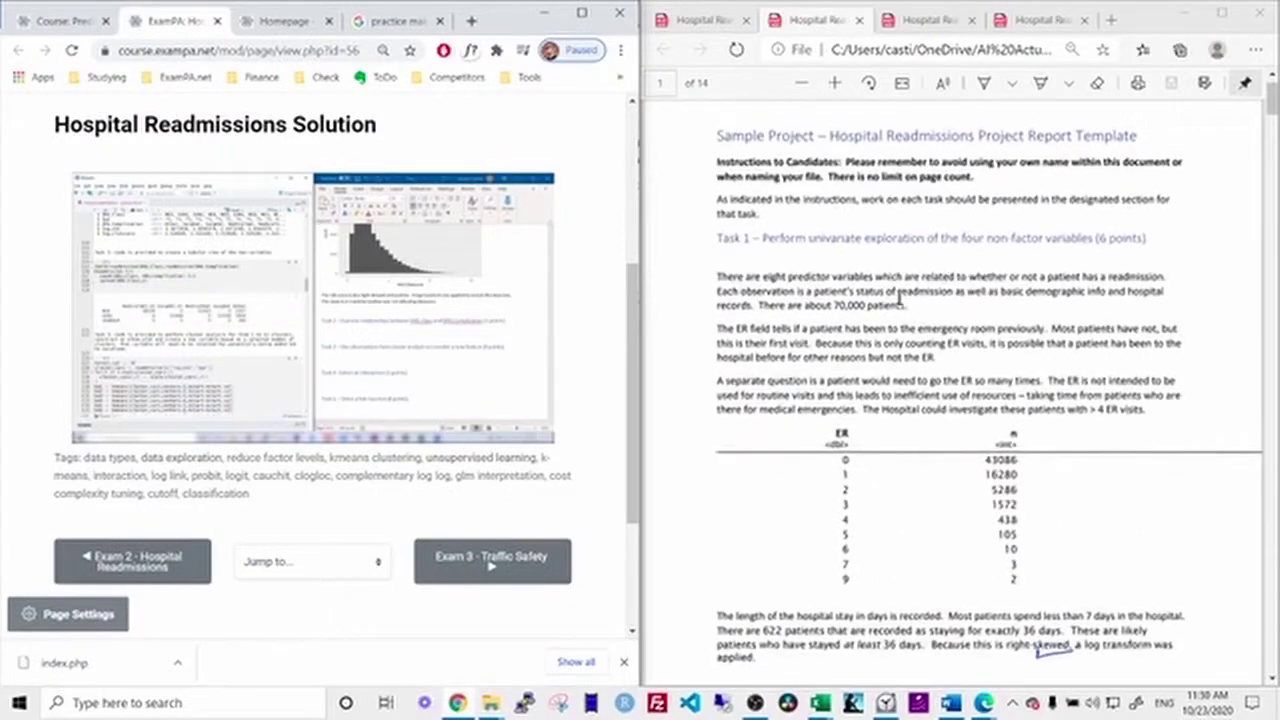
scroll(898, 297, "down", 4)
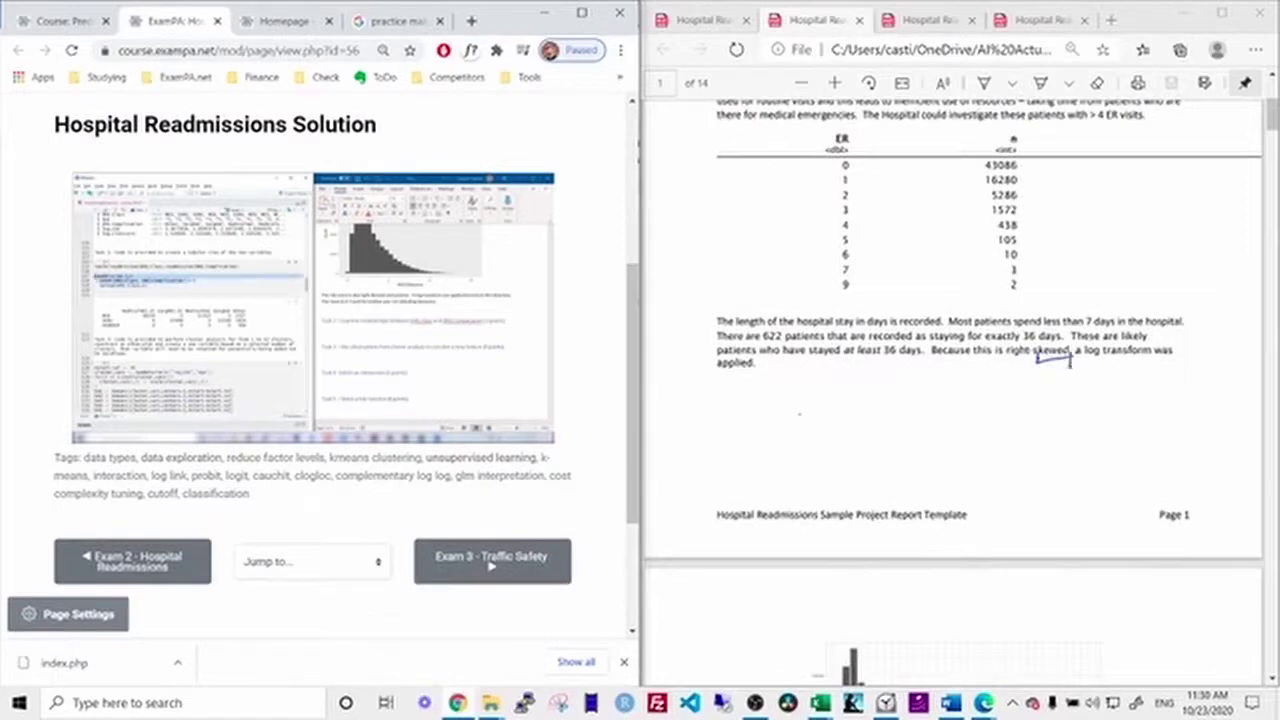
scroll(940, 338, "up", 2)
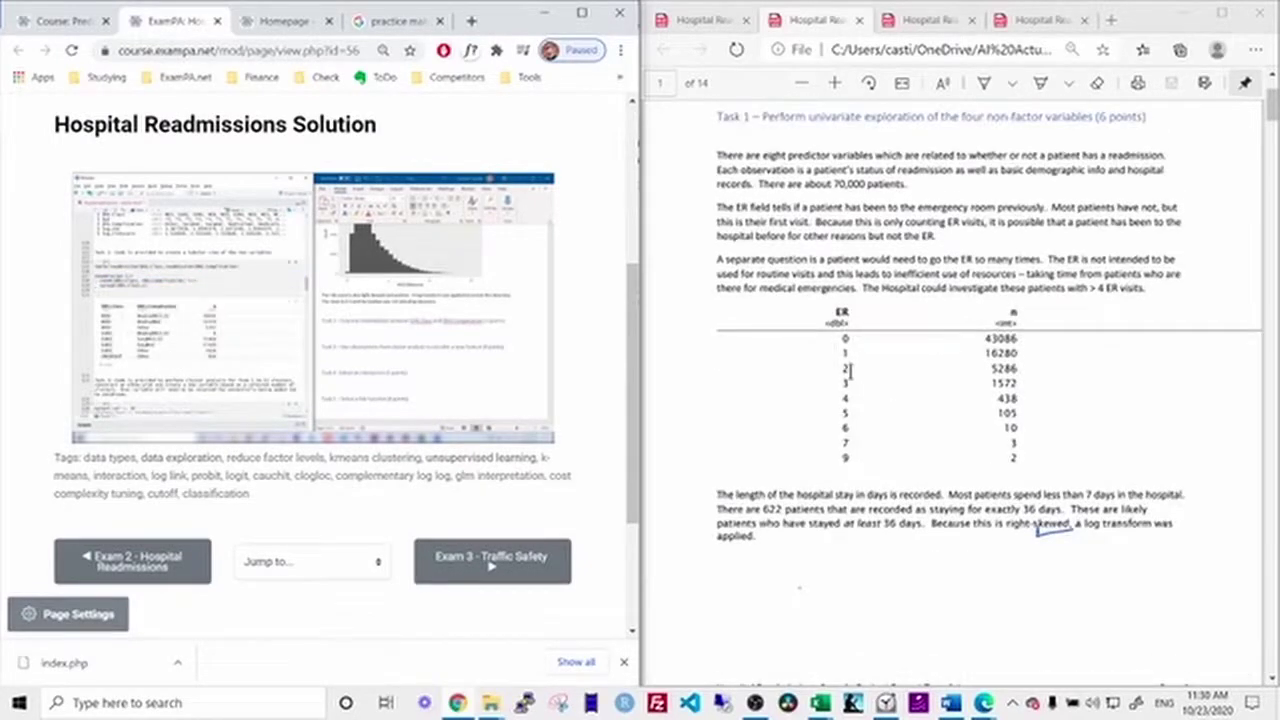
scroll(857, 457, "down", 3)
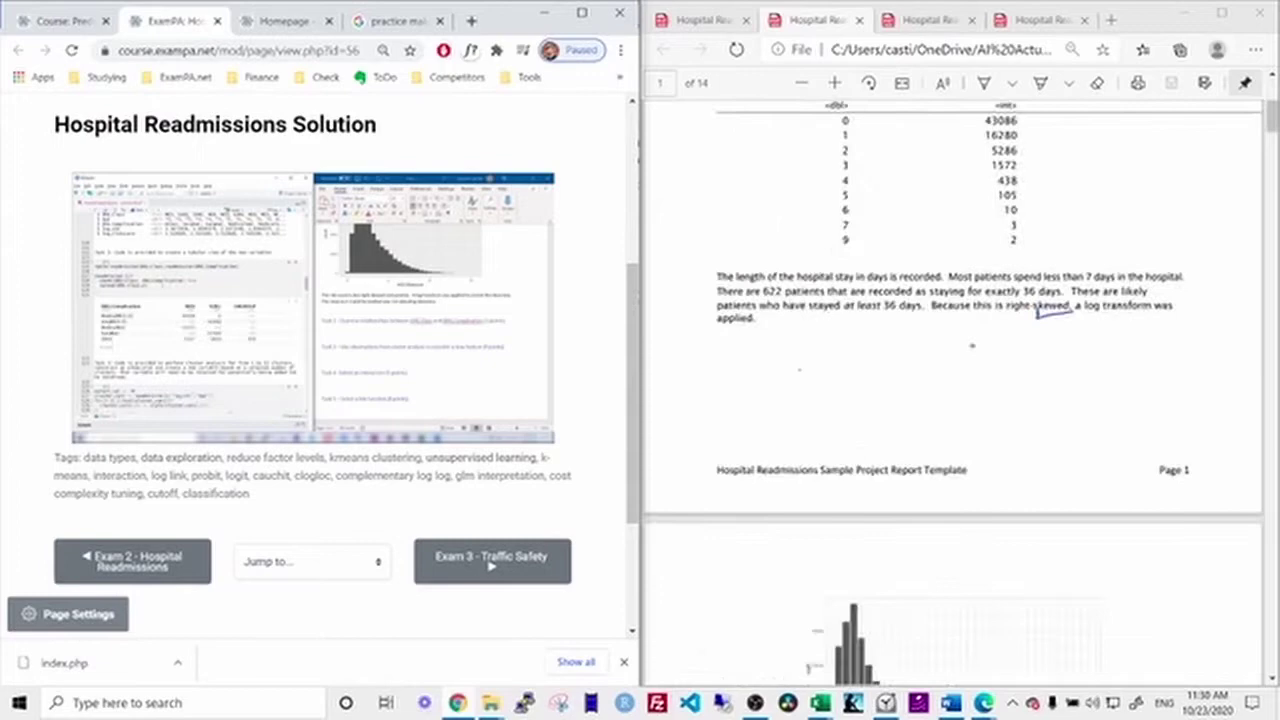
scroll(971, 343, "down", 3)
scroll(971, 345, "up", 1)
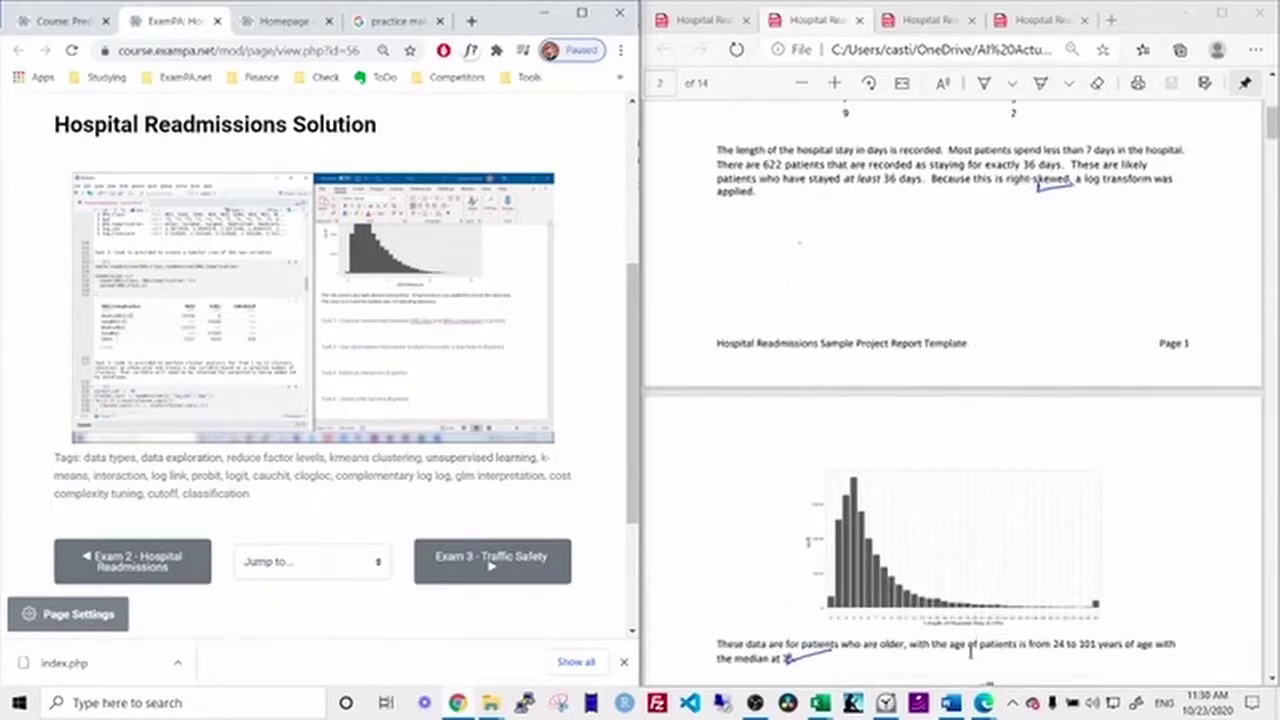
scroll(969, 580, "down", 10)
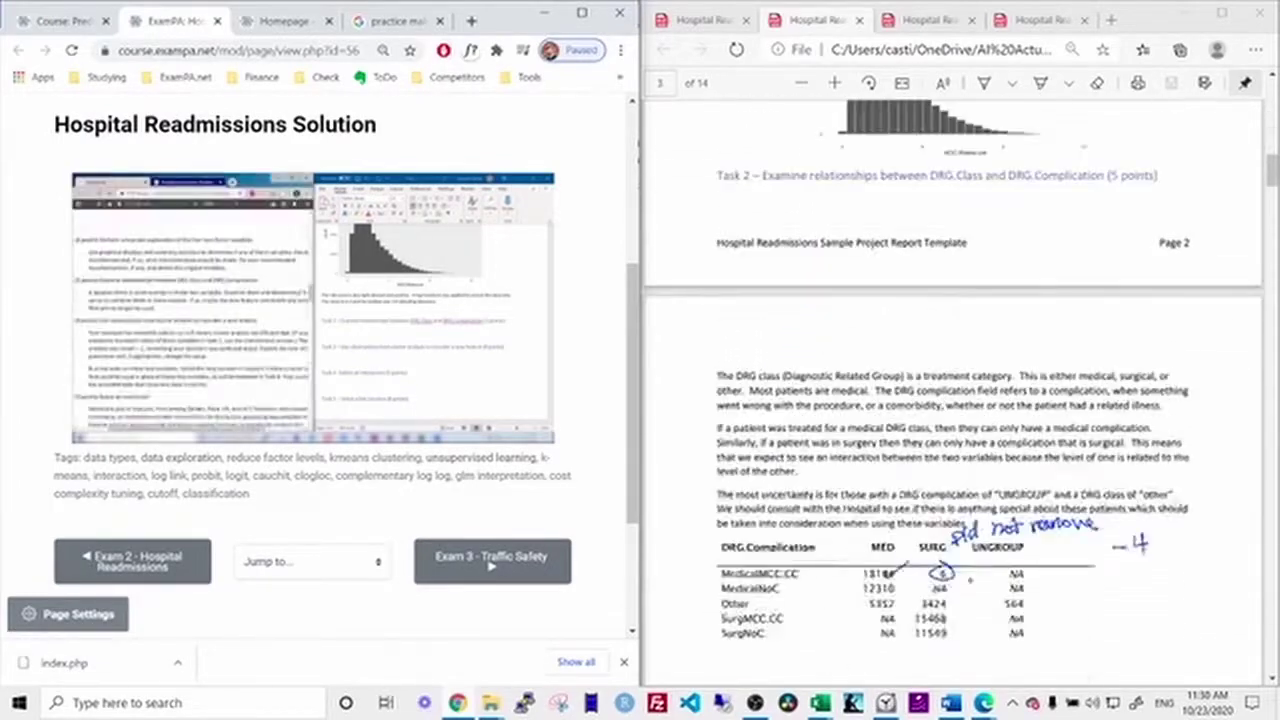
scroll(969, 578, "down", 1)
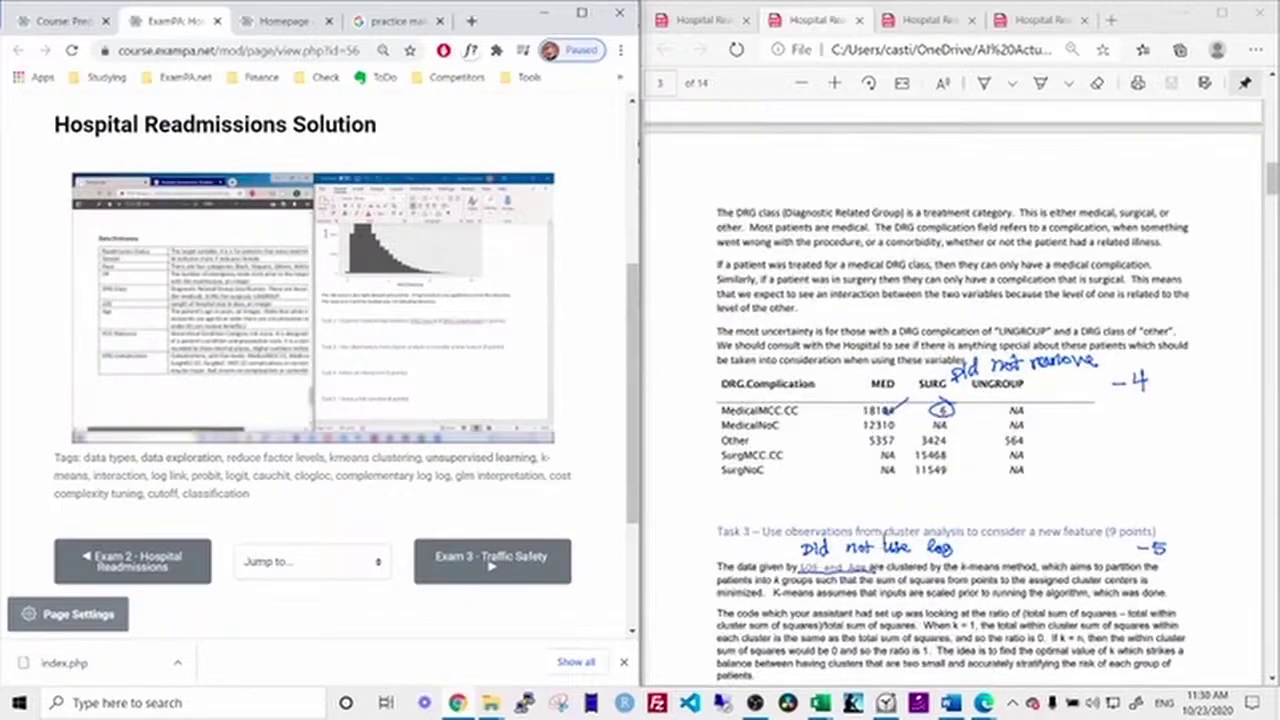
- Jump the solution video to the Task 3 - Cluster Analysis chapter and pause it there
mouse_move(192, 428)
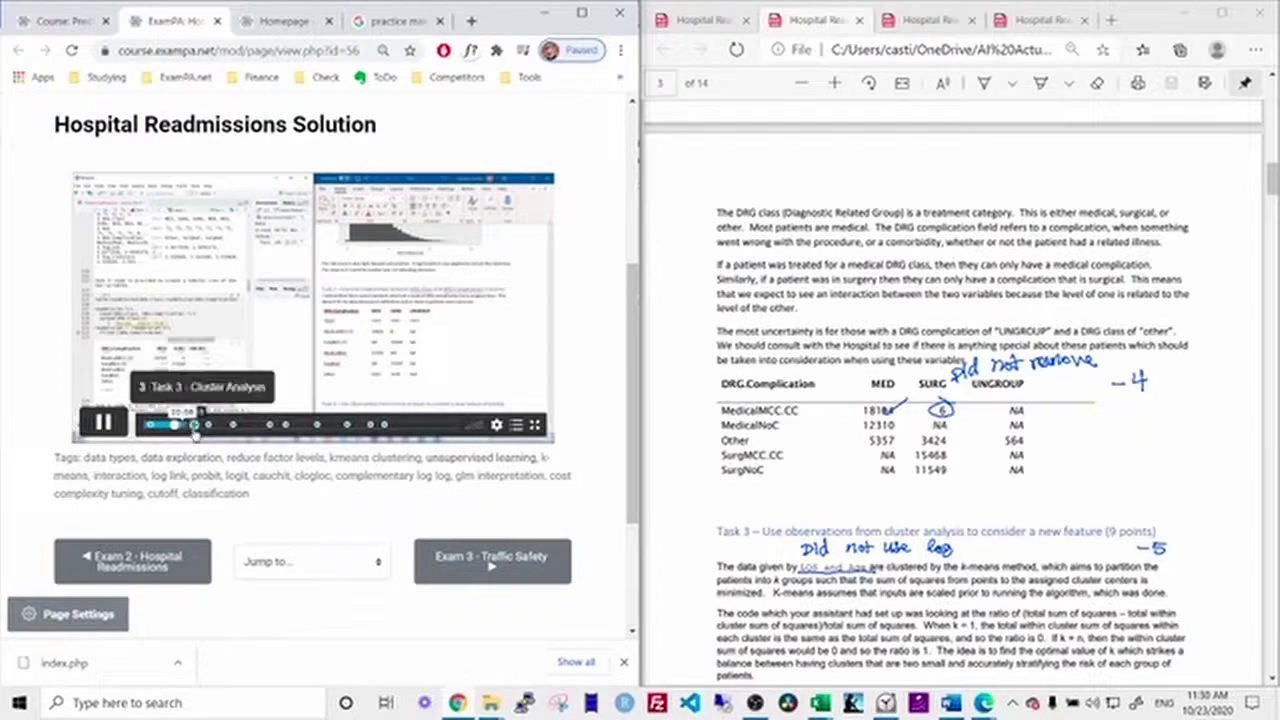
left_click(193, 424)
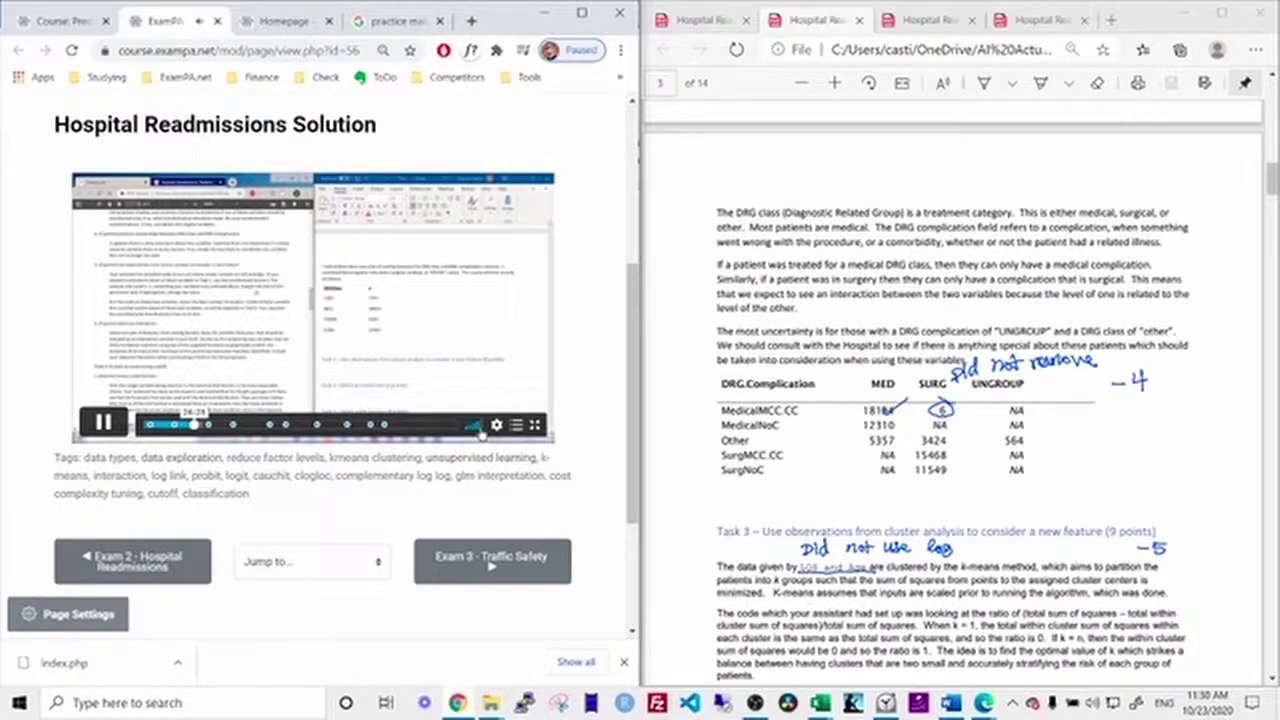
left_click(104, 421)
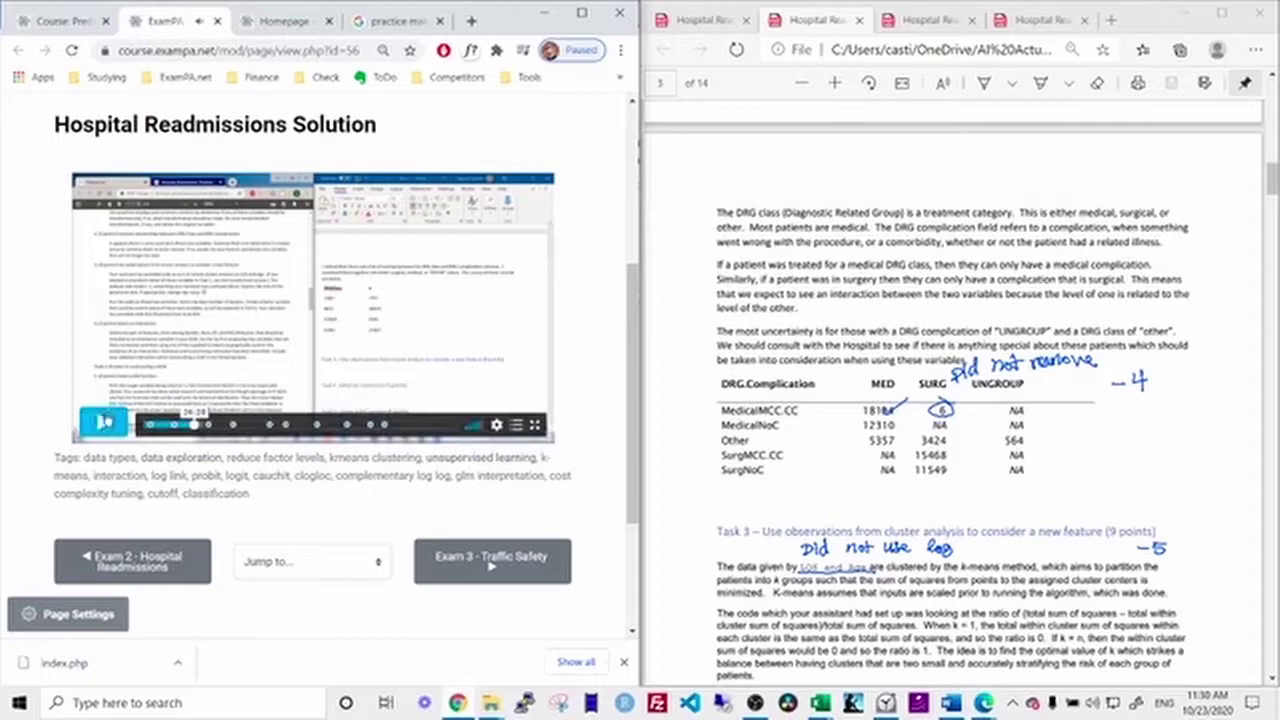
- Review the graded Task 3 and Task 4 answers, and jump the solution video to the Task 4 - Select an Interaction chapter
scroll(950, 420, "down", 3)
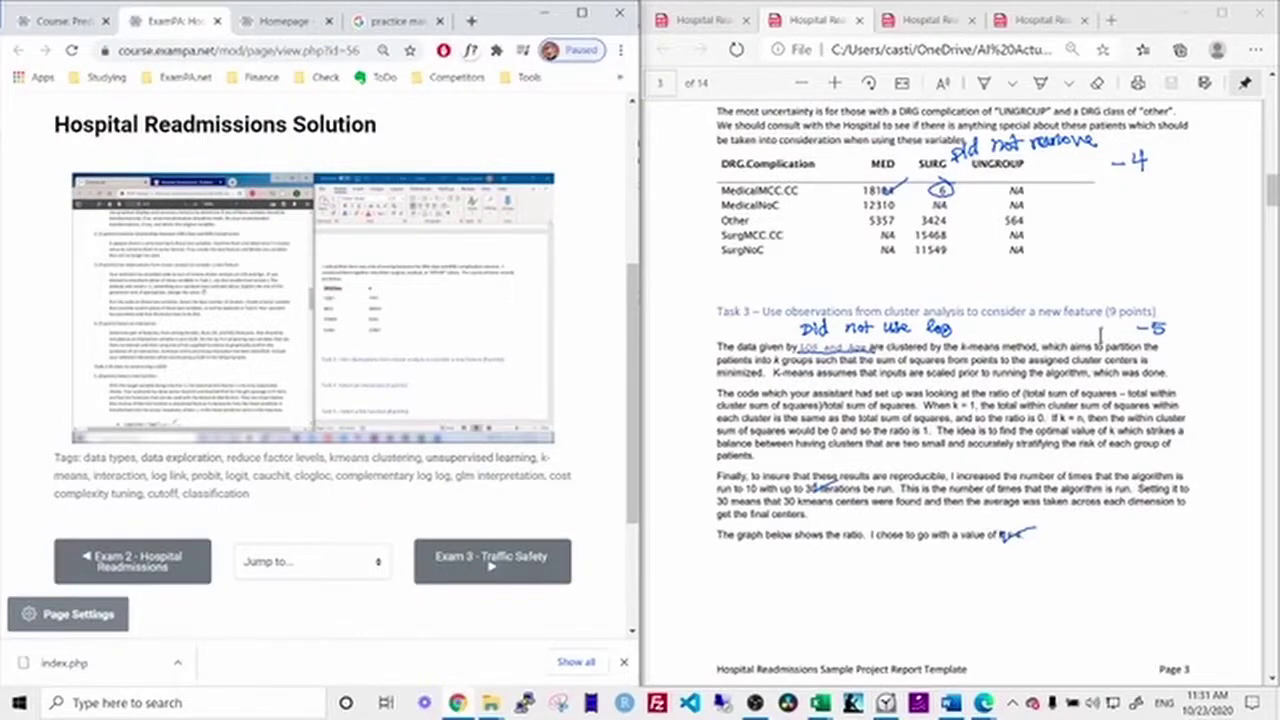
scroll(1101, 337, "down", 1)
scroll(1100, 340, "up", 1)
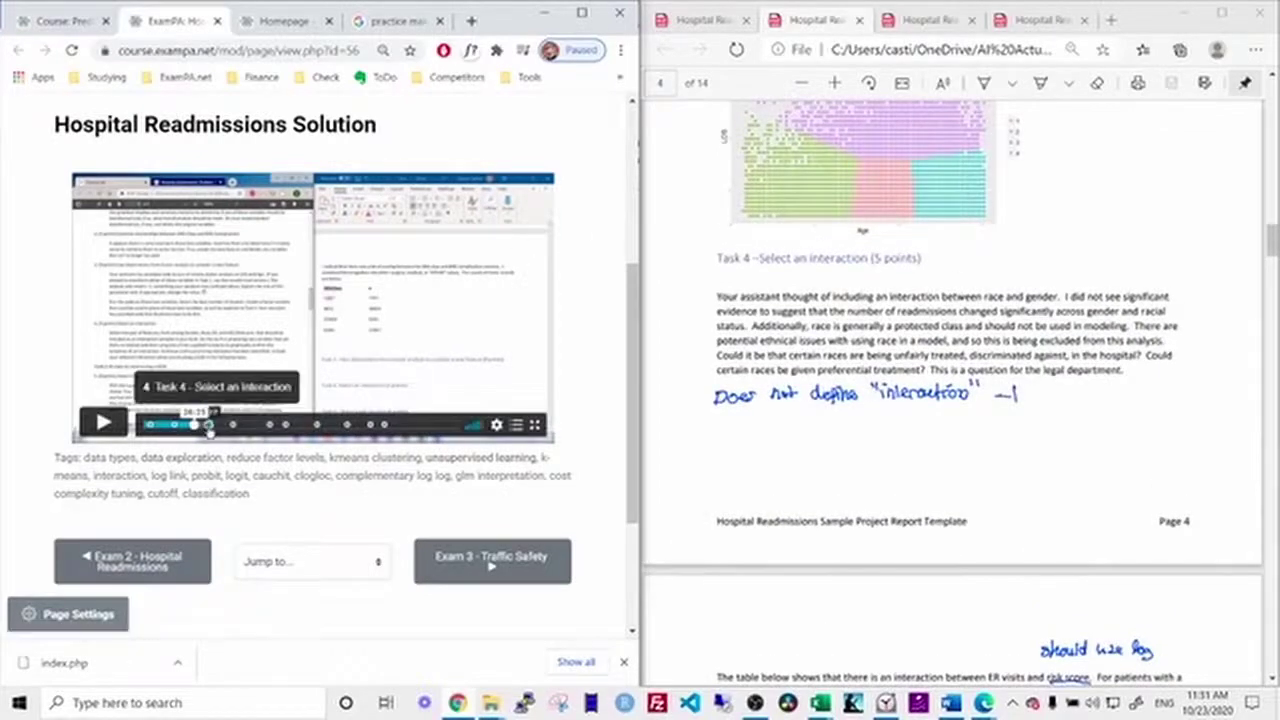
left_click(208, 425)
left_click(102, 423)
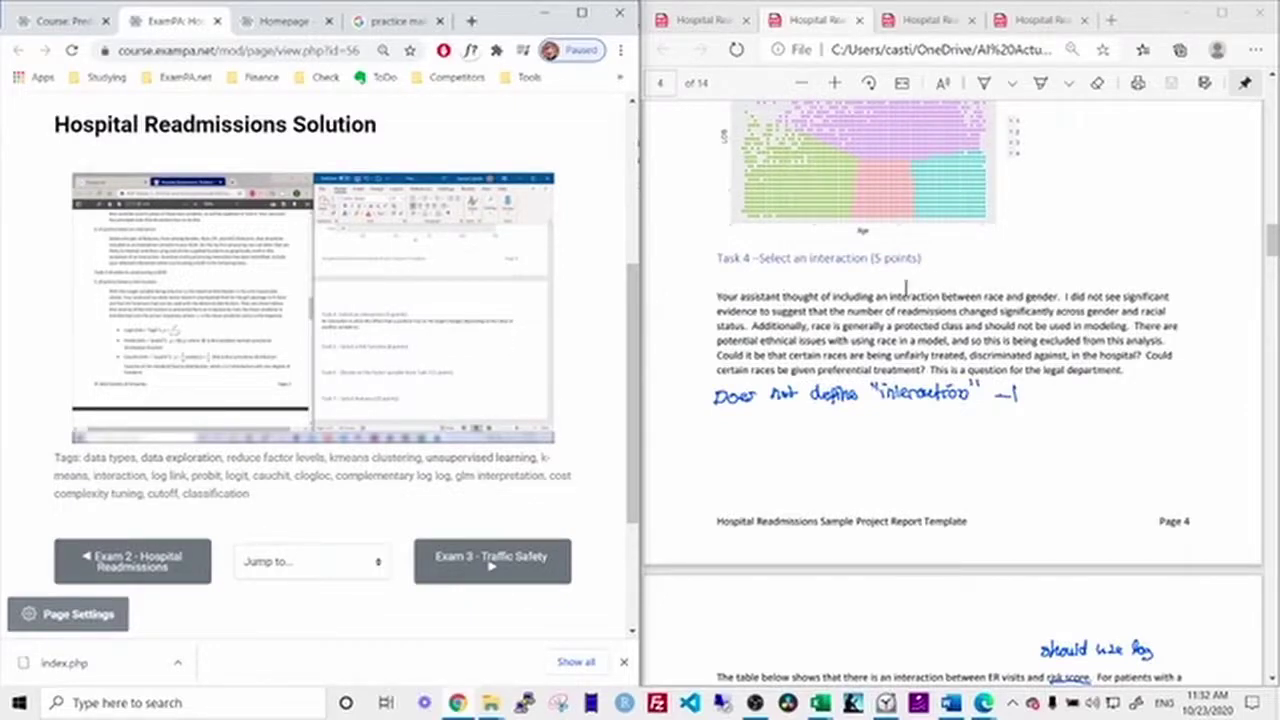
- Switch to File Explorer, open the June 18 (Customer Phone Calls) SOA Solution PDF, and highlight the introductory note on the range of satisfactory approaches
mouse_move(576, 295)
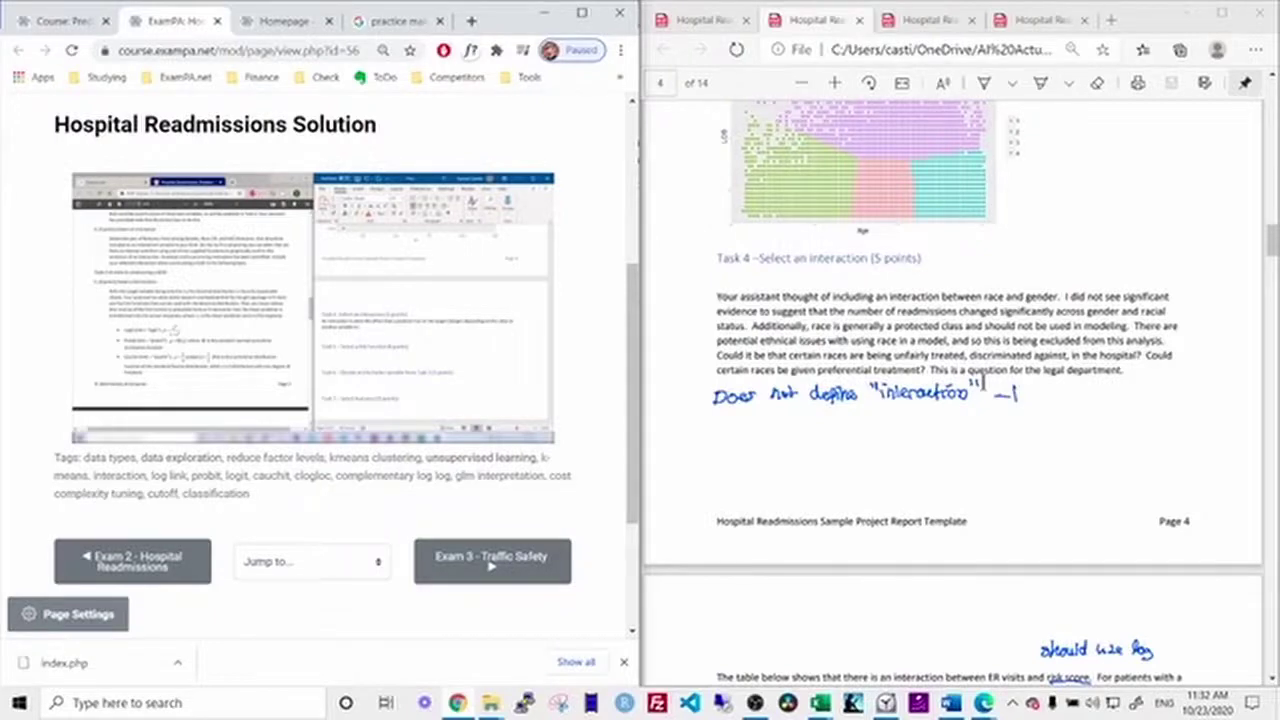
key("alt+Tab")
key("alt+Tab")
key("alt+Tab")
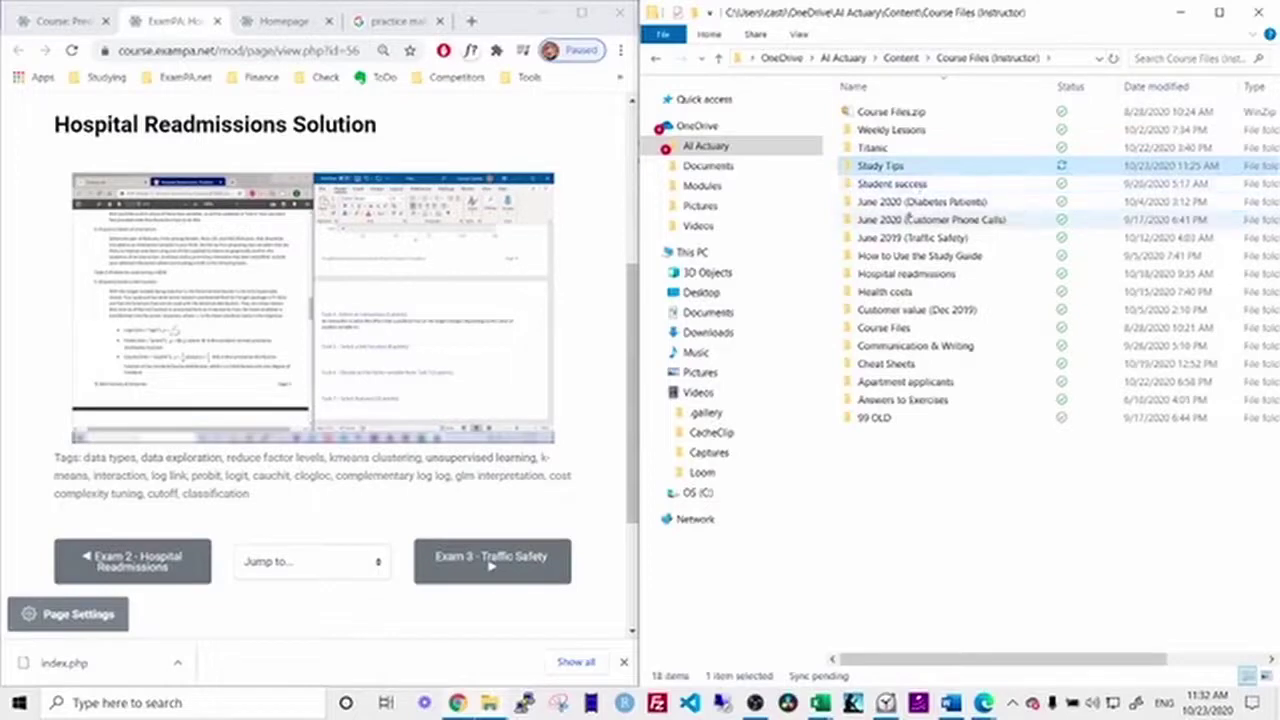
left_click(900, 219)
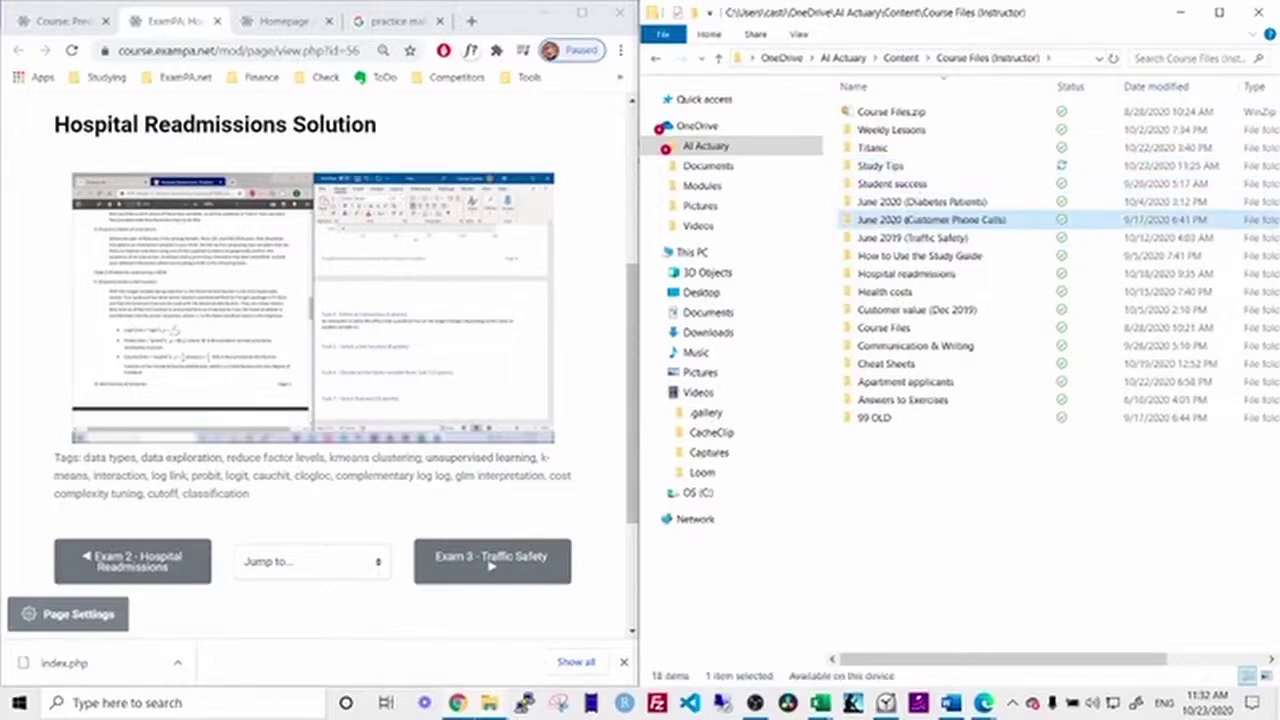
double_click(908, 220)
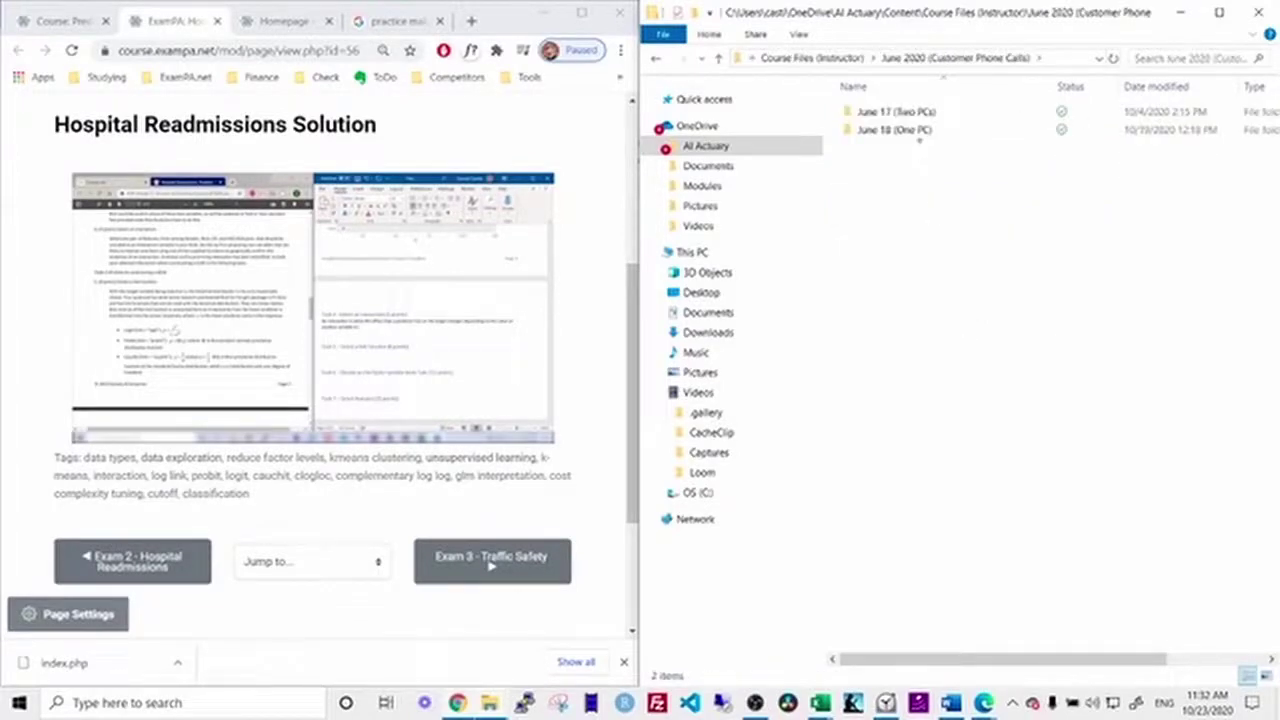
double_click(916, 134)
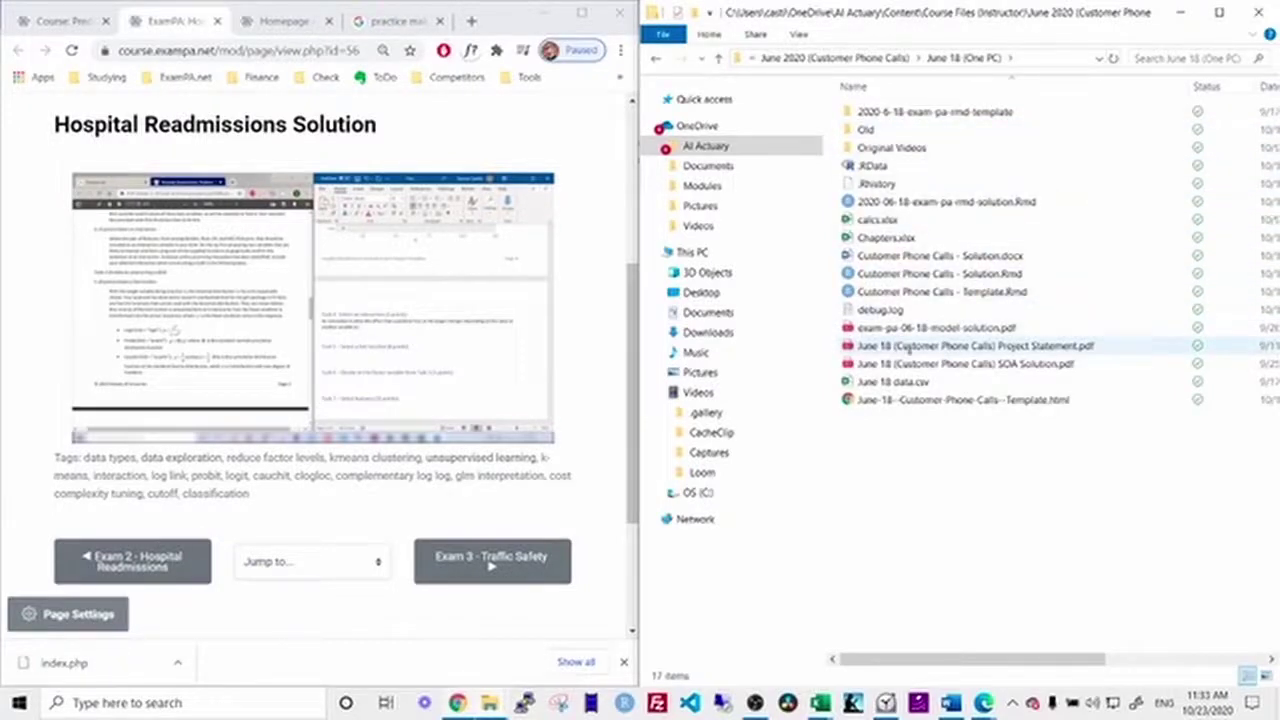
double_click(909, 348)
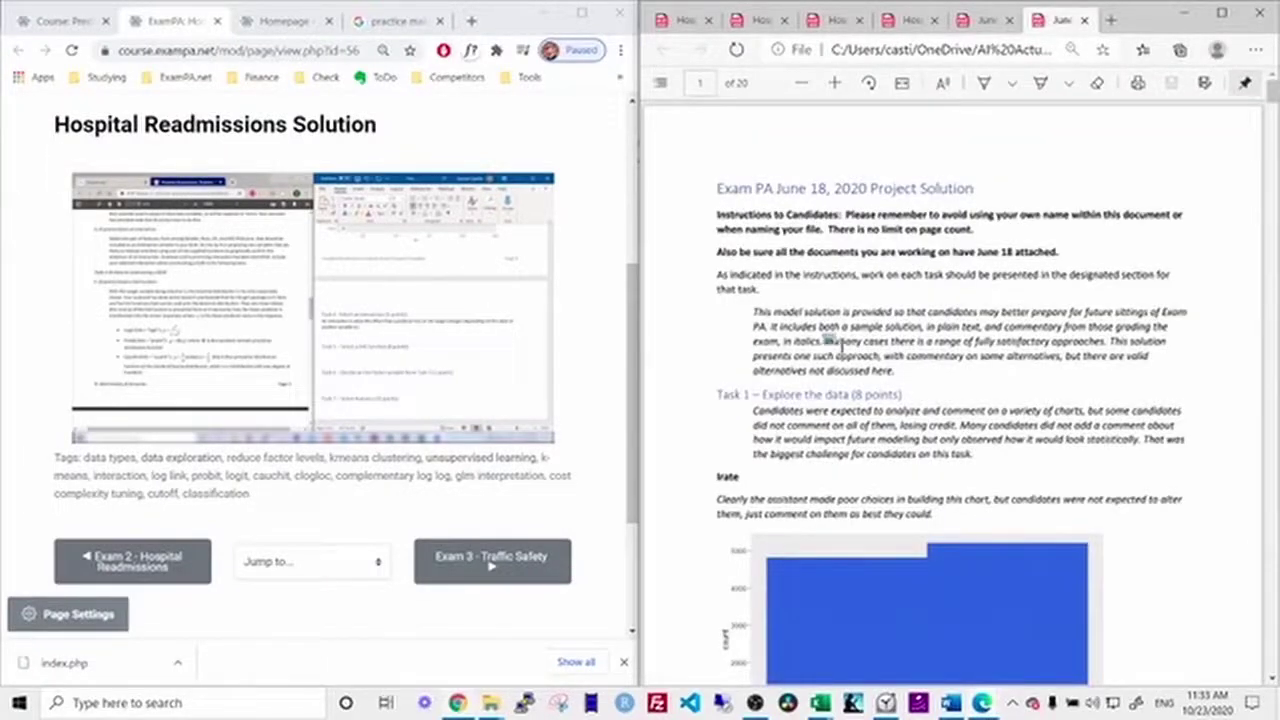
left_click_drag(826, 341, 921, 370)
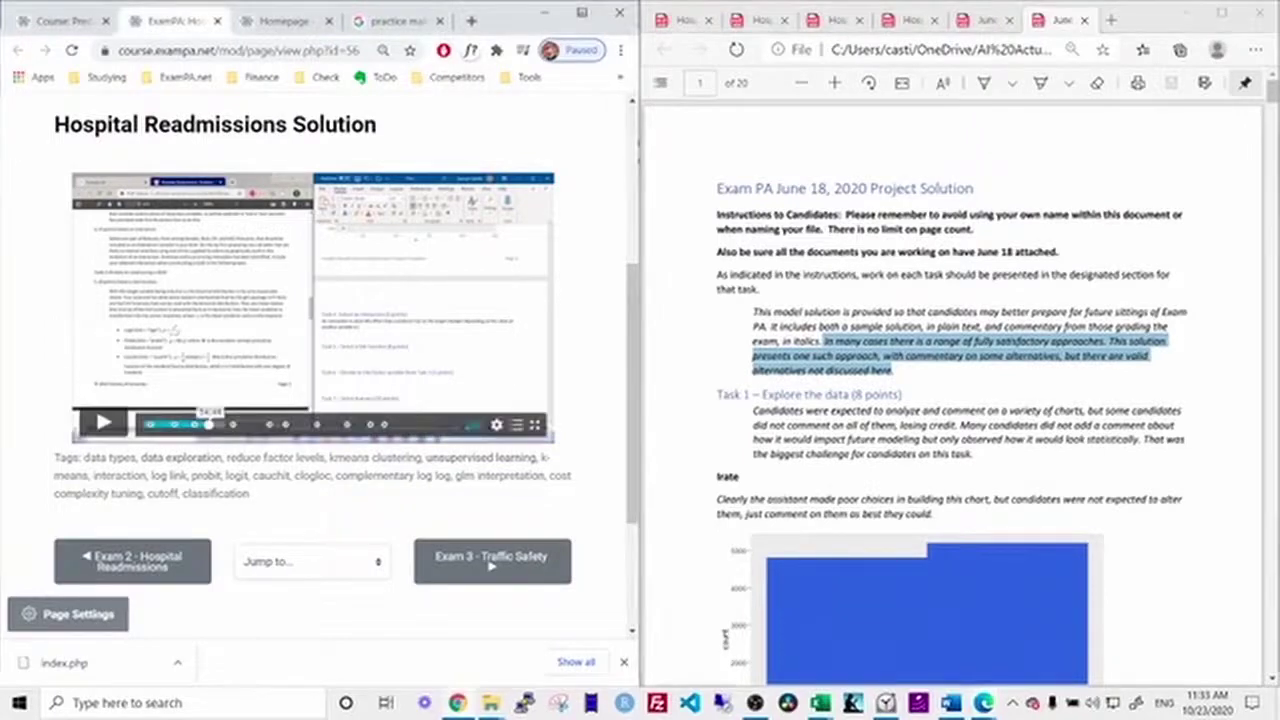
- In the maximized Chrome window, search the Exam PA course for "gamma" and open the GLM Short-Answer Practice Questions - Solutions page
left_click(582, 13)
left_click(130, 14)
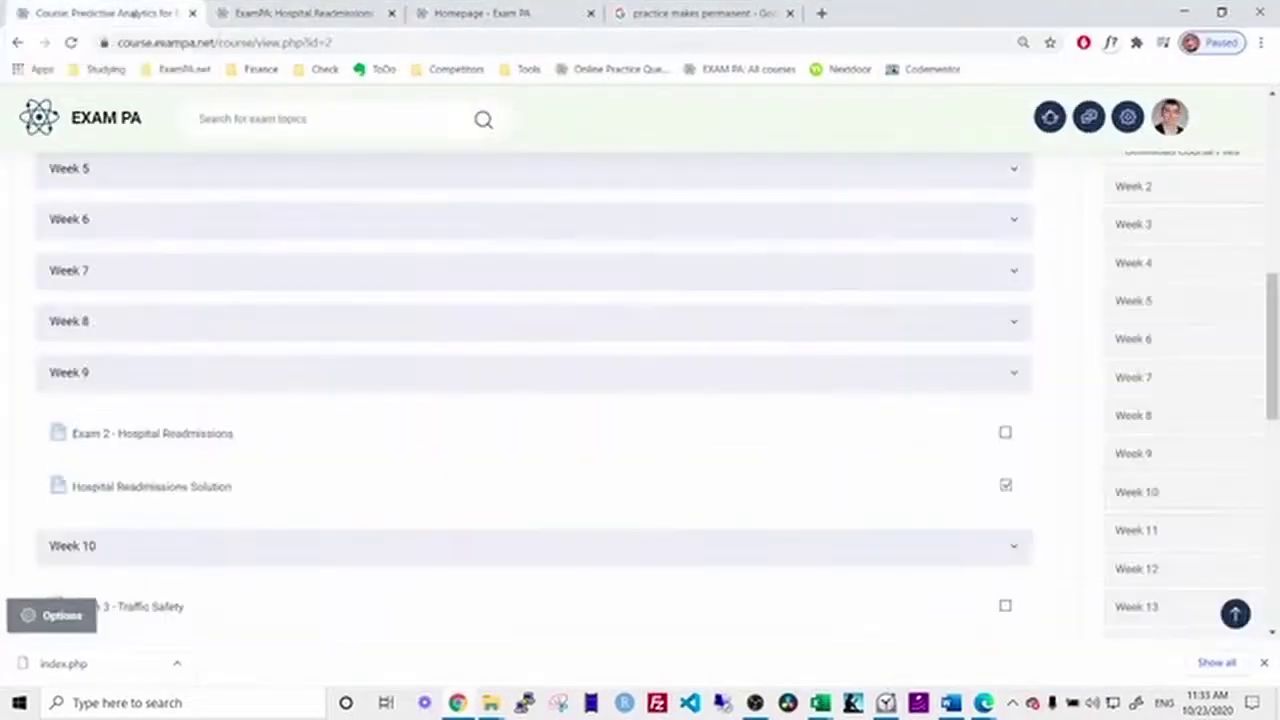
left_click(249, 118)
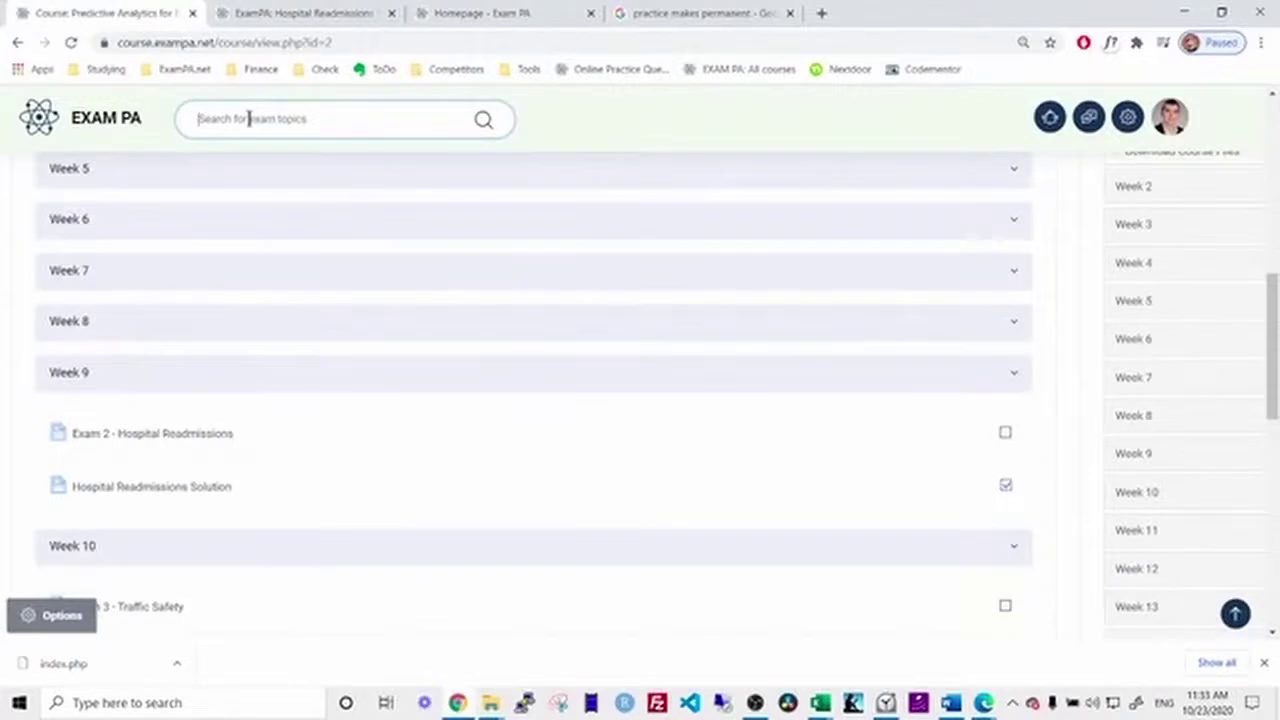
key("alt+Tab")
key("alt+Tab")
type("gamma")
key("Return")
scroll(248, 118, "down", 4)
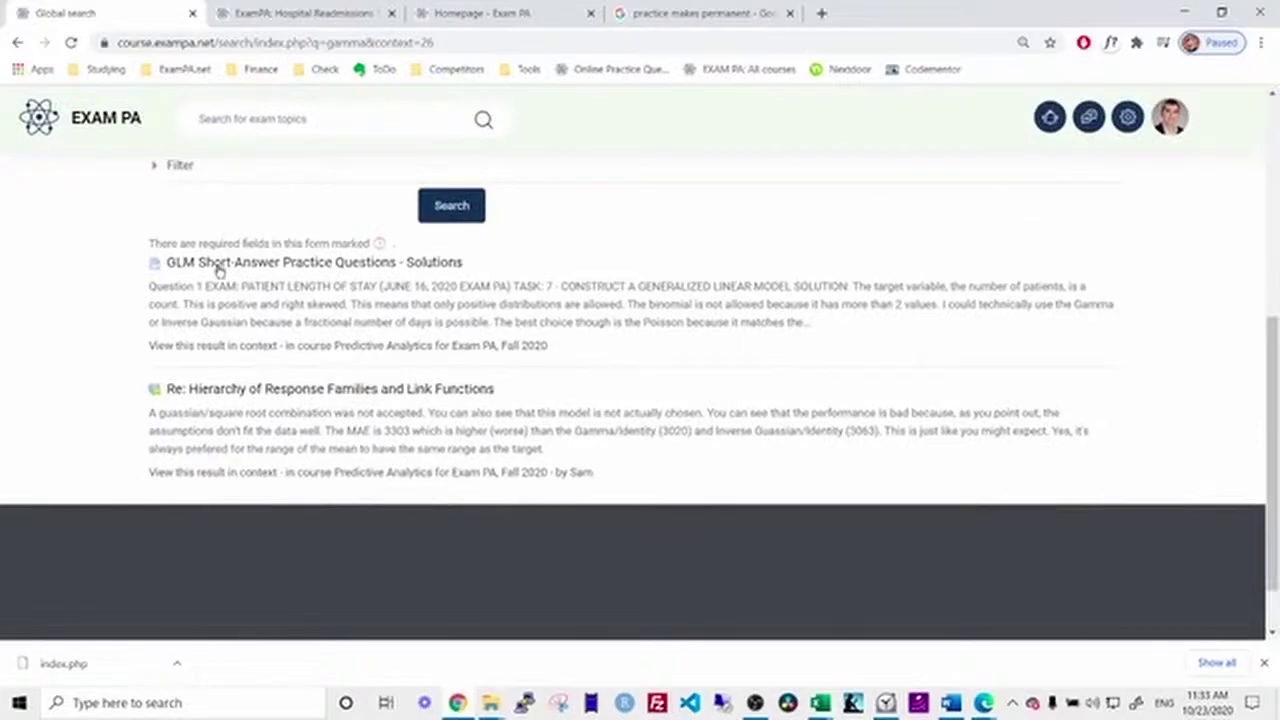
left_click(218, 266)
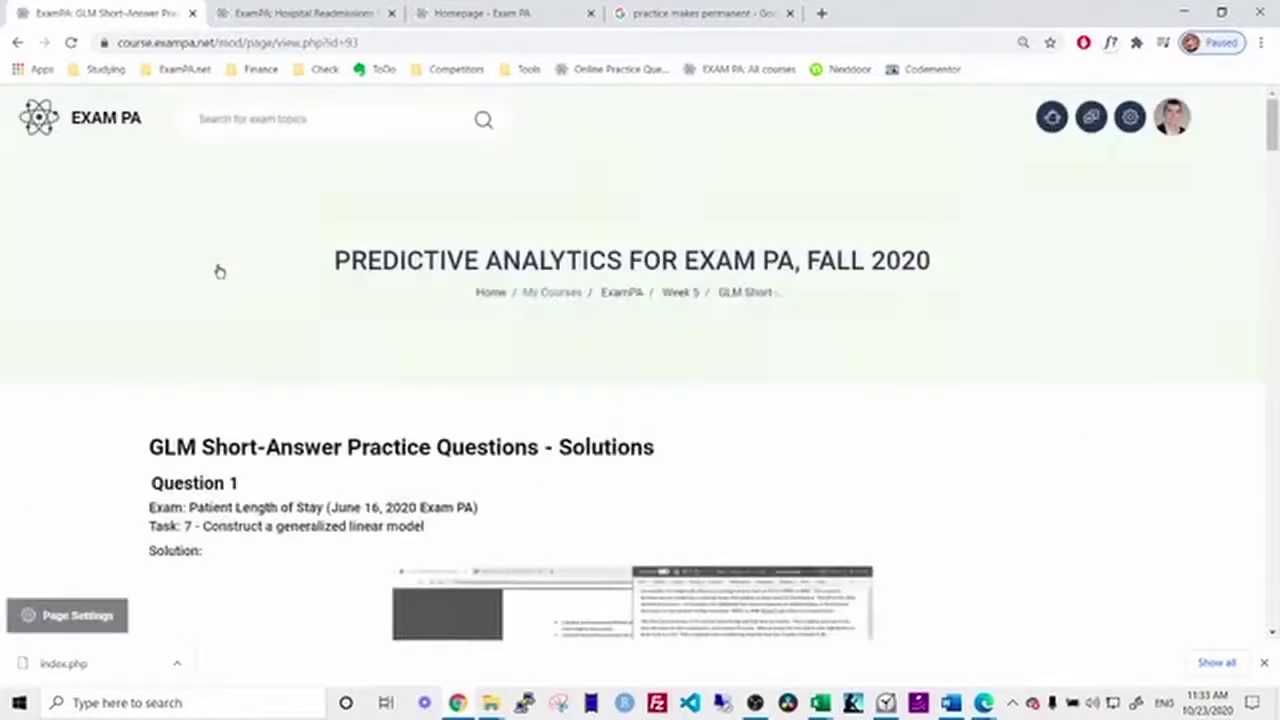
- Search the Exam PA course for "data exploration"
left_click(300, 119)
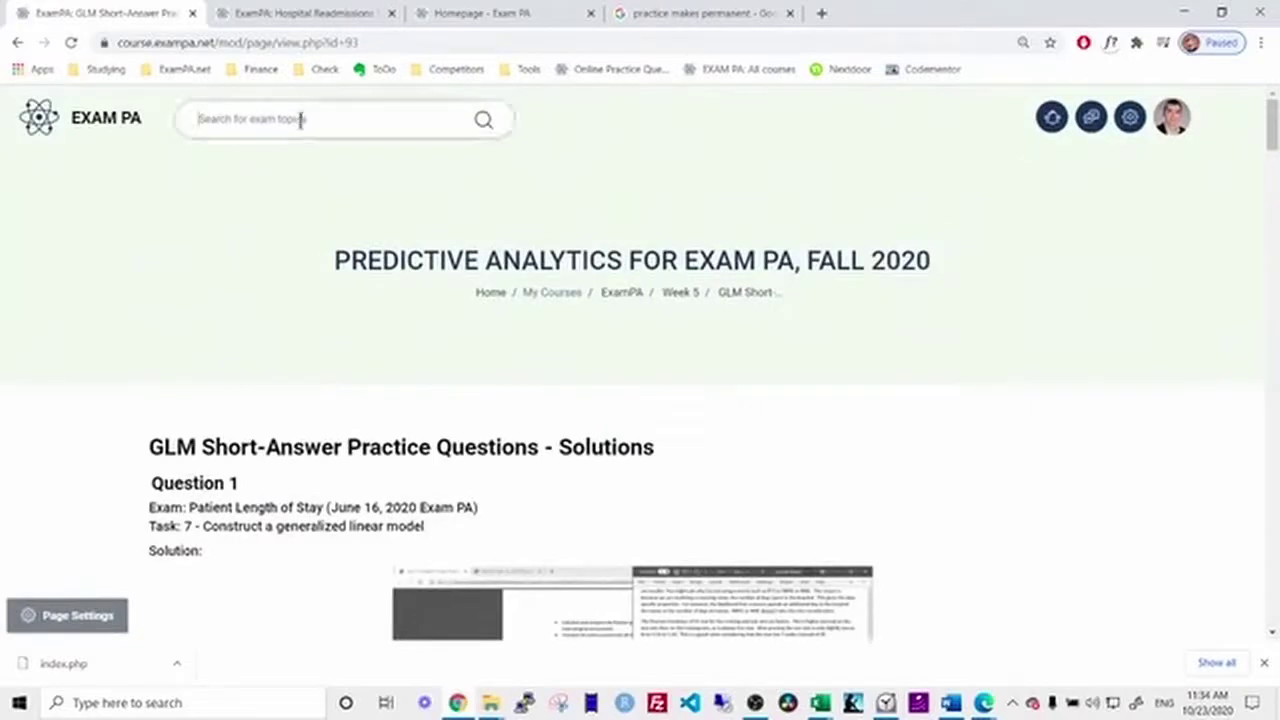
type("sel")
key("BackSpace")
key("BackSpace")
key("BackSpace")
type("data exploration")
key("Return")
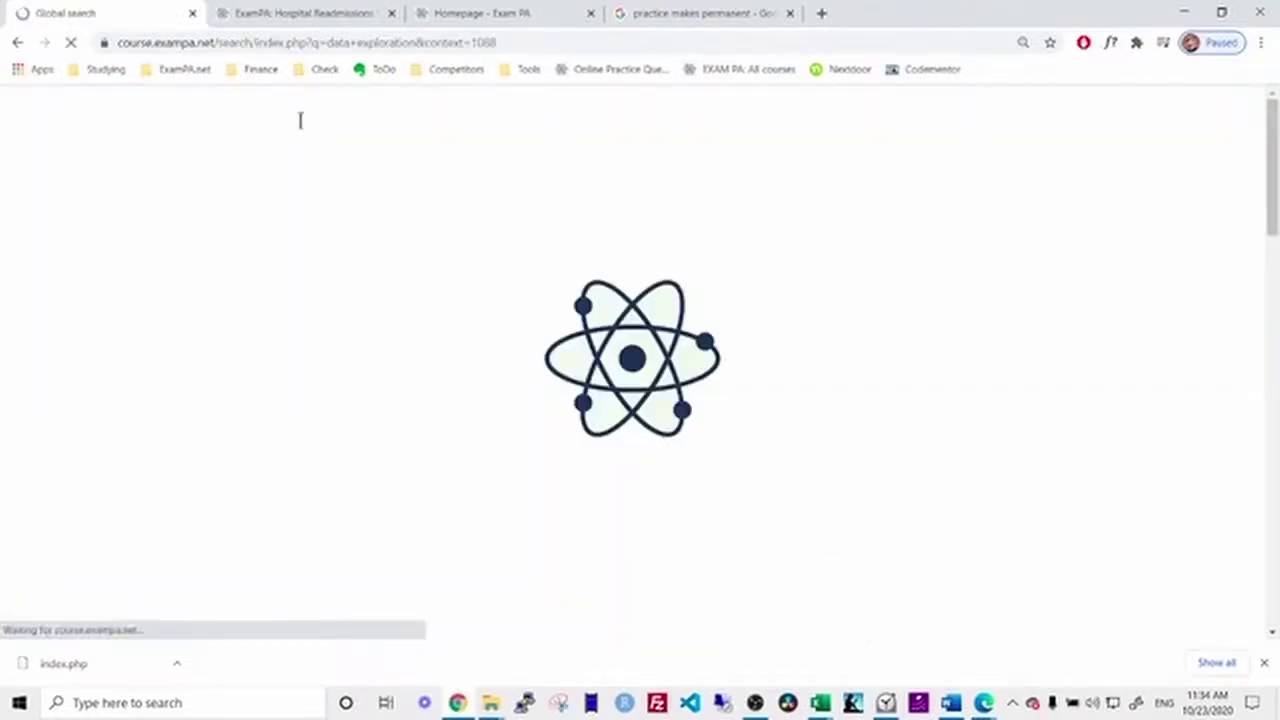
- Open the Exam 2 - Hospital Readmissions and Traffic Safety Solution search results in new tabs
scroll(305, 188, "down", 10)
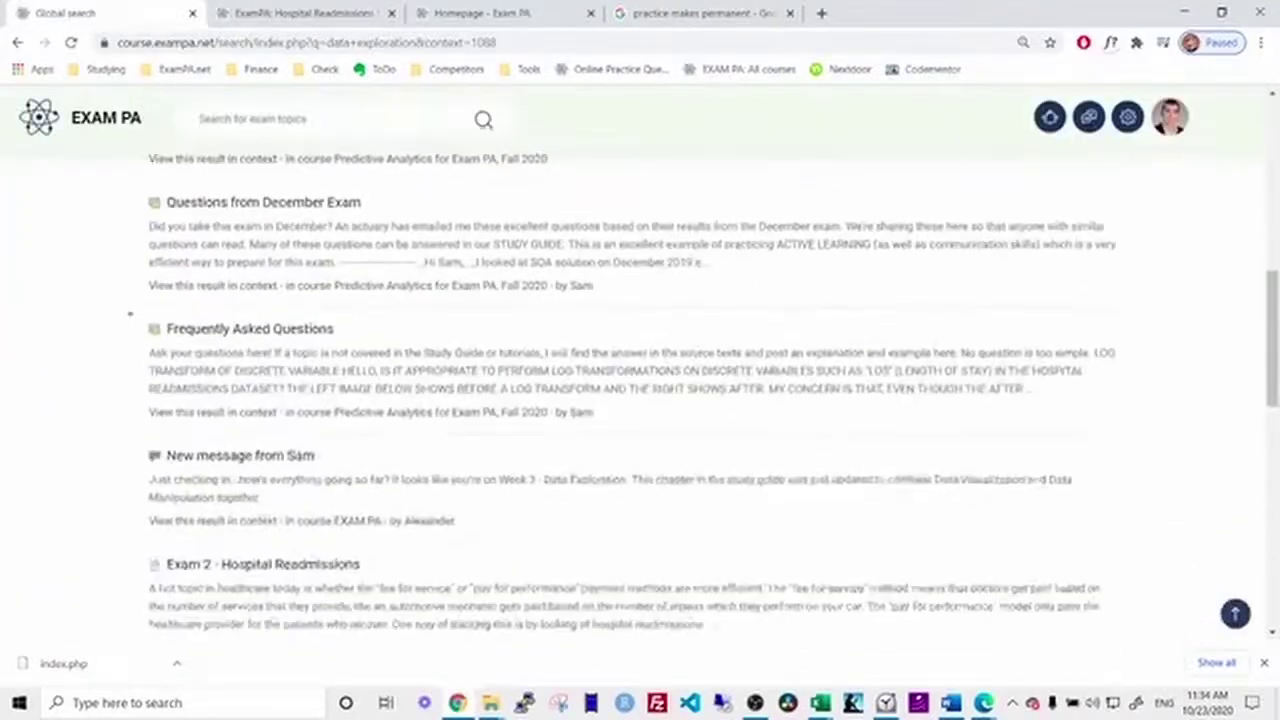
scroll(305, 188, "down", 3)
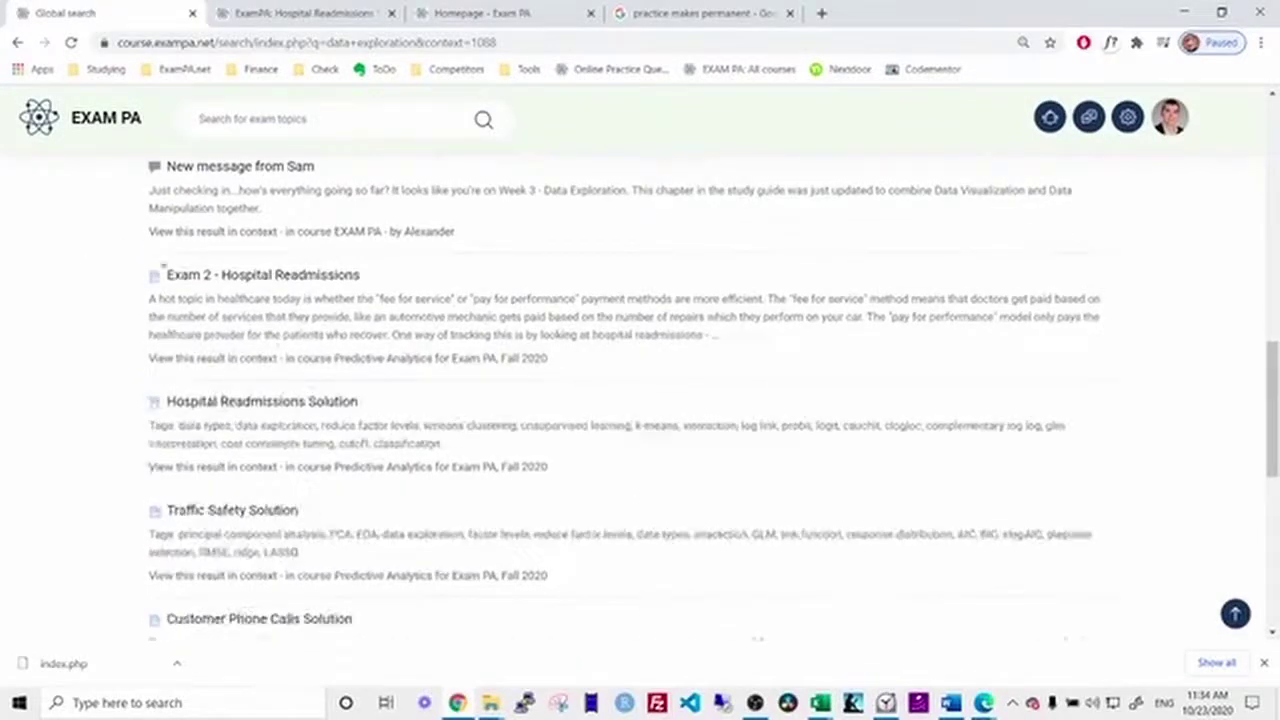
middle_click(185, 278)
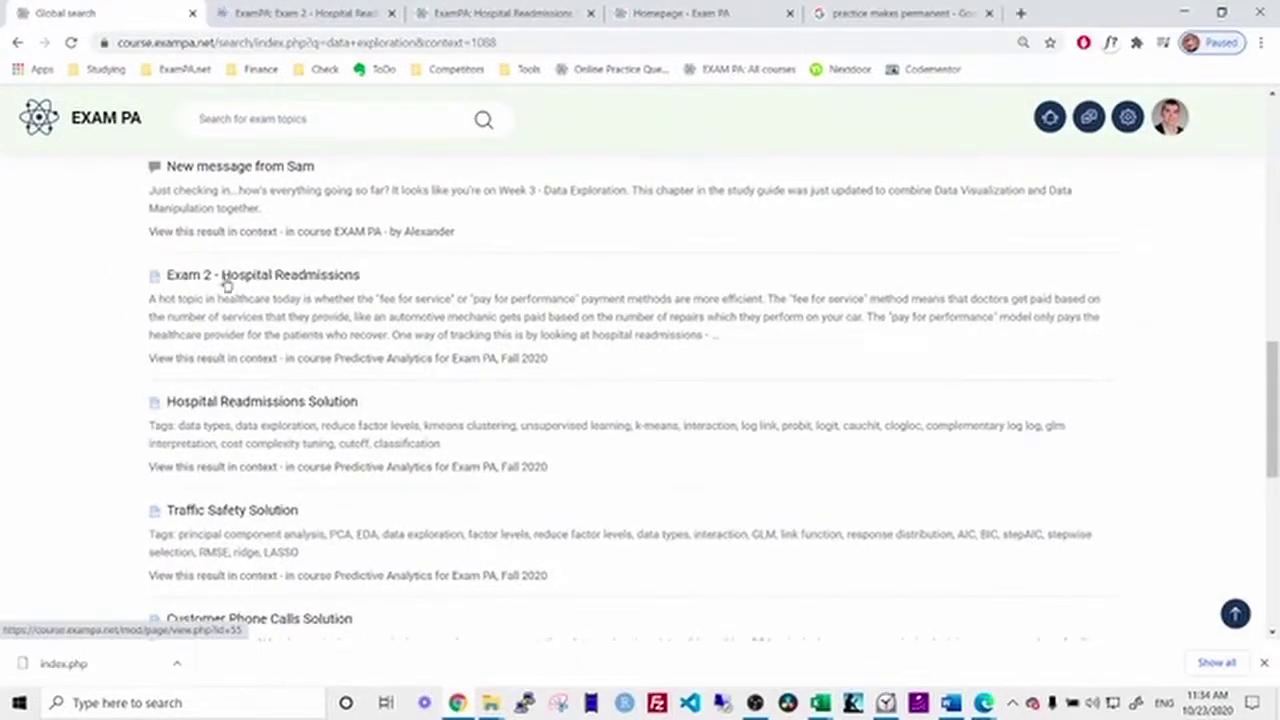
scroll(226, 285, "down", 2)
middle_click(186, 362)
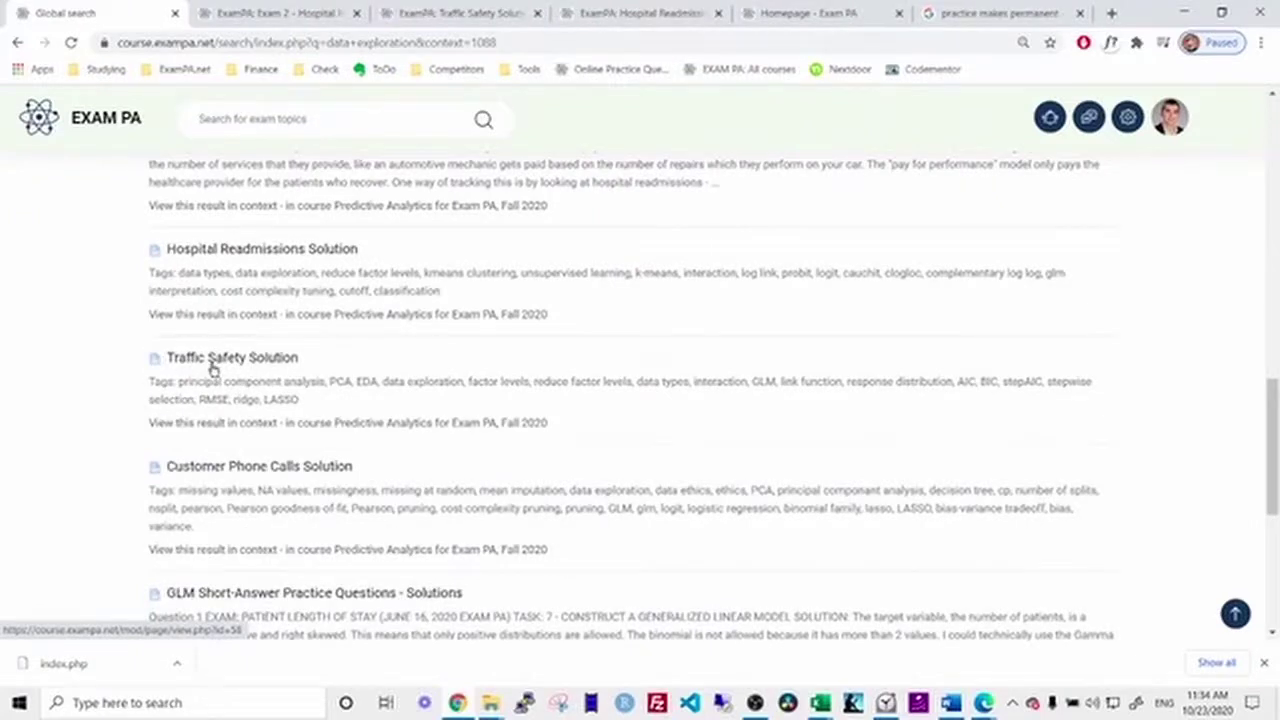
- Open the Customer Phone Calls Solution search result in a new tab and view the Exam 2 - Hospital Readmissions page
scroll(211, 368, "down", 2)
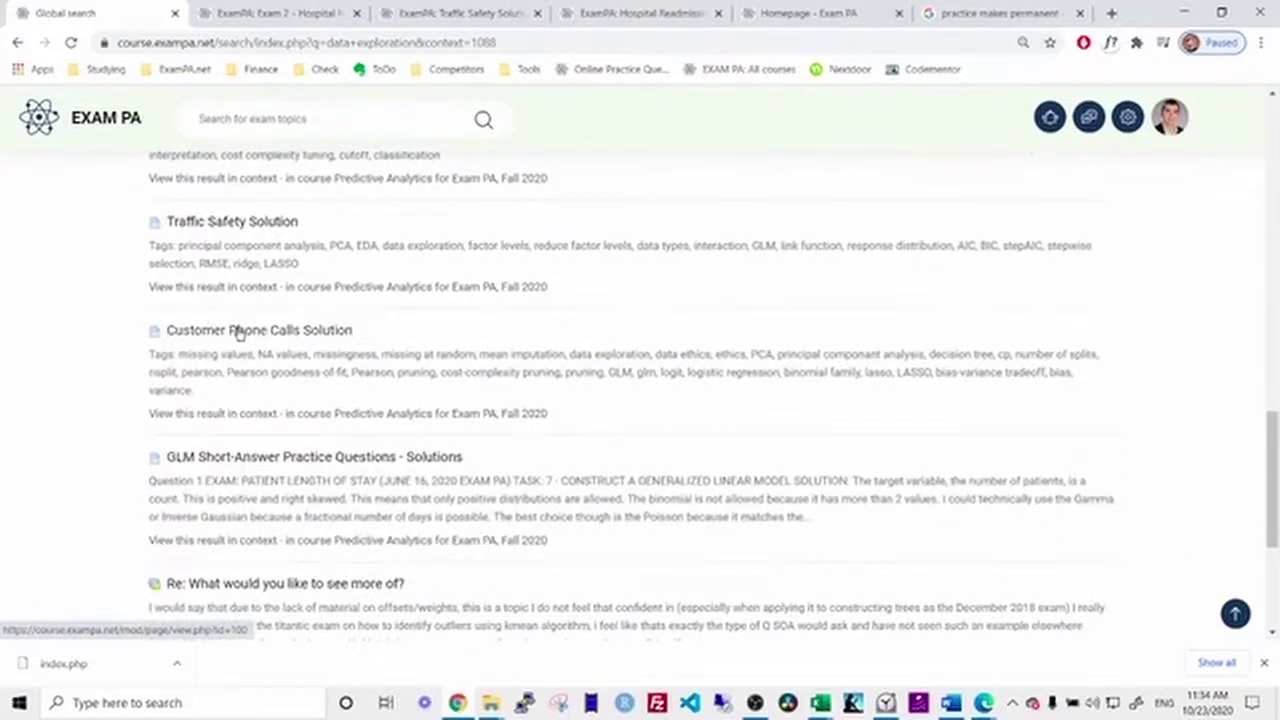
middle_click(238, 333)
left_click(240, 13)
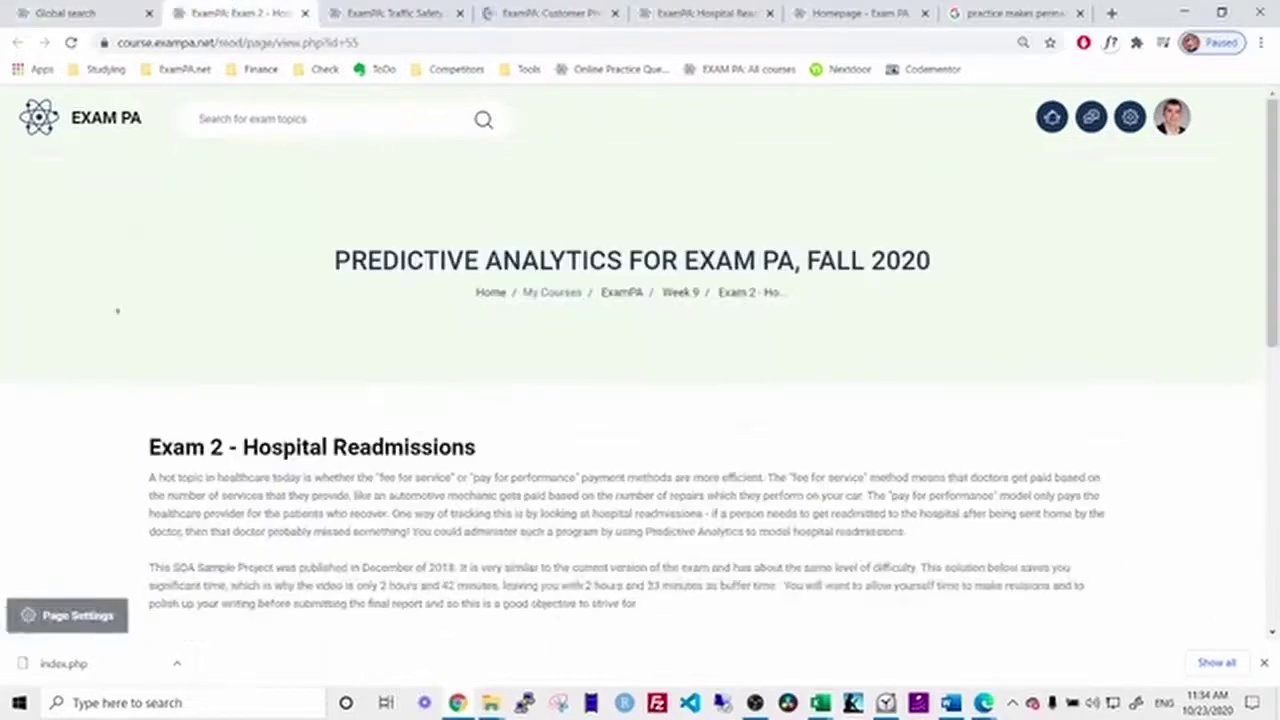
scroll(117, 311, "down", 4)
- On the Traffic Safety Solution page, jump the solution video to its second chapter marker and pause it
left_click(390, 13)
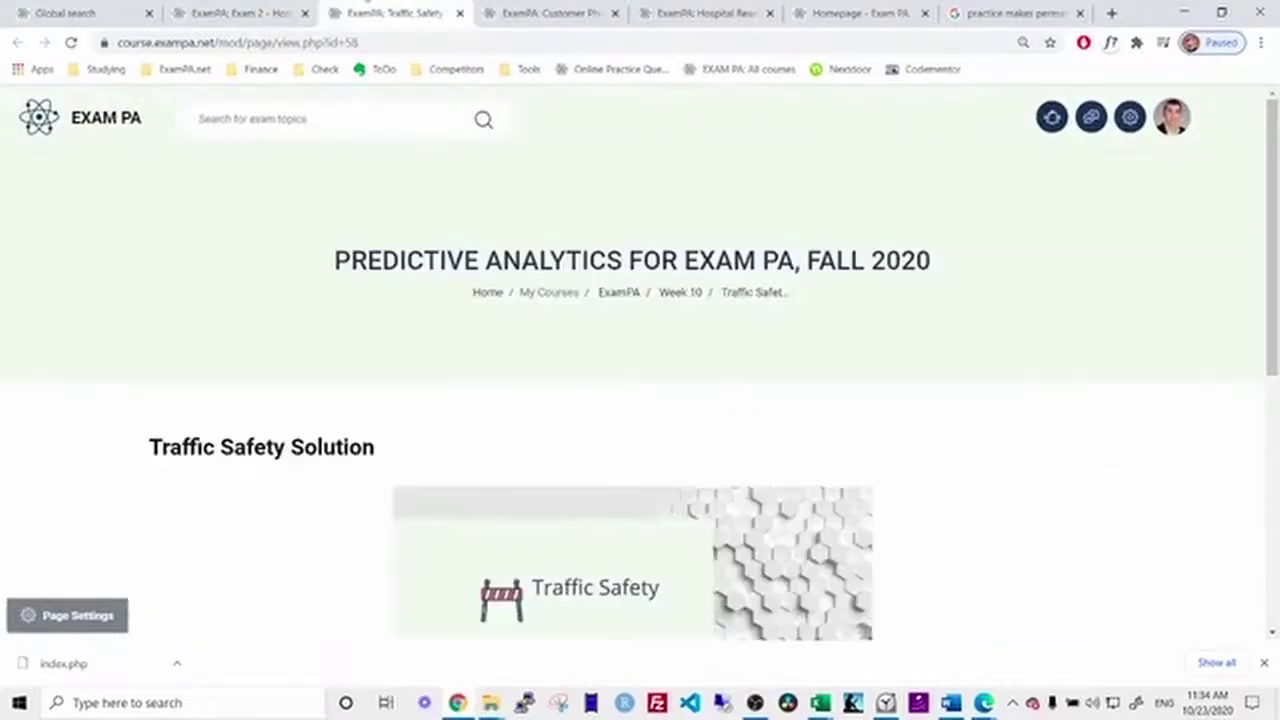
scroll(266, 235, "down", 3)
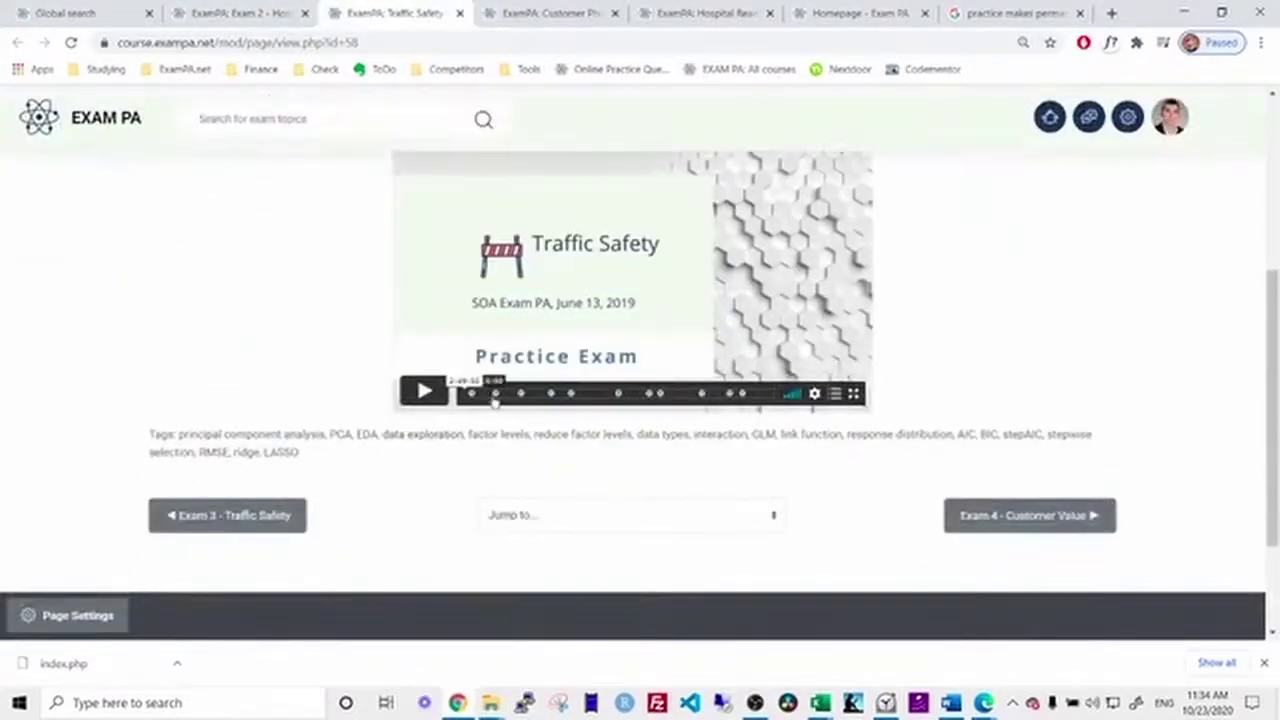
left_click(496, 394)
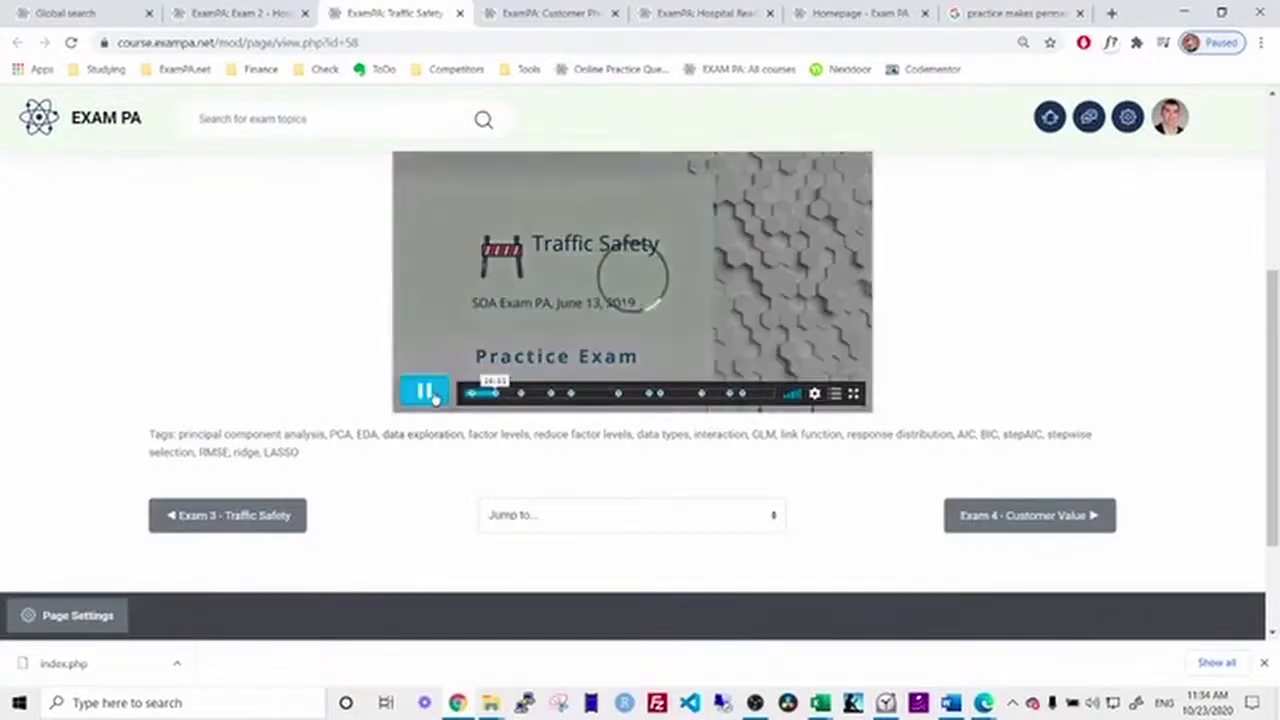
left_click(425, 392)
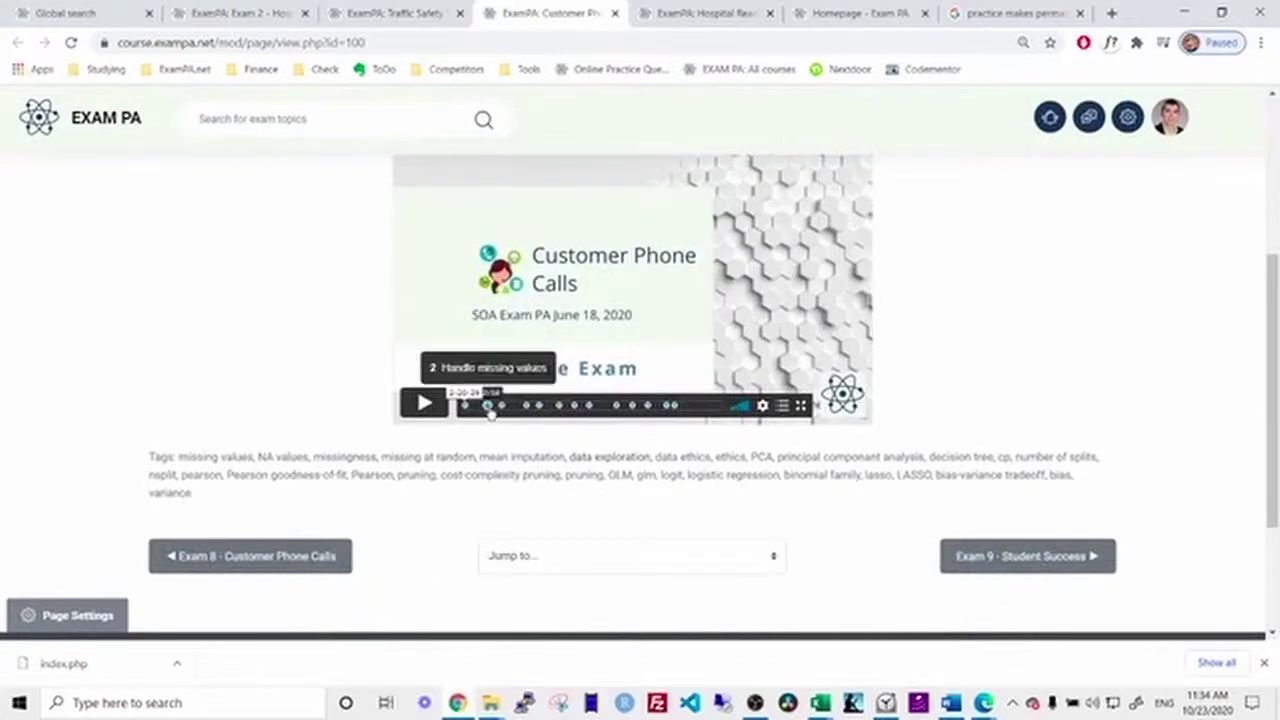
- On the Customer Phone Calls Solution page, jump the solution video to the "Handle missing values" chapter
left_click(488, 405)
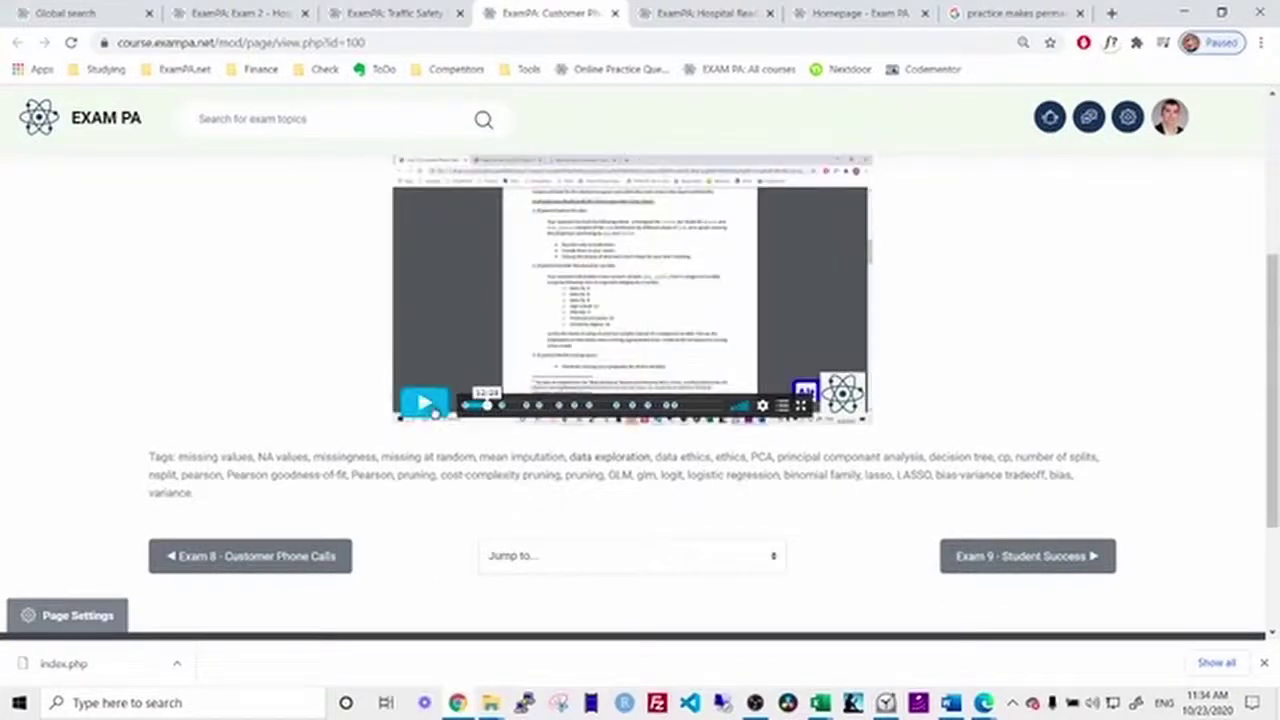